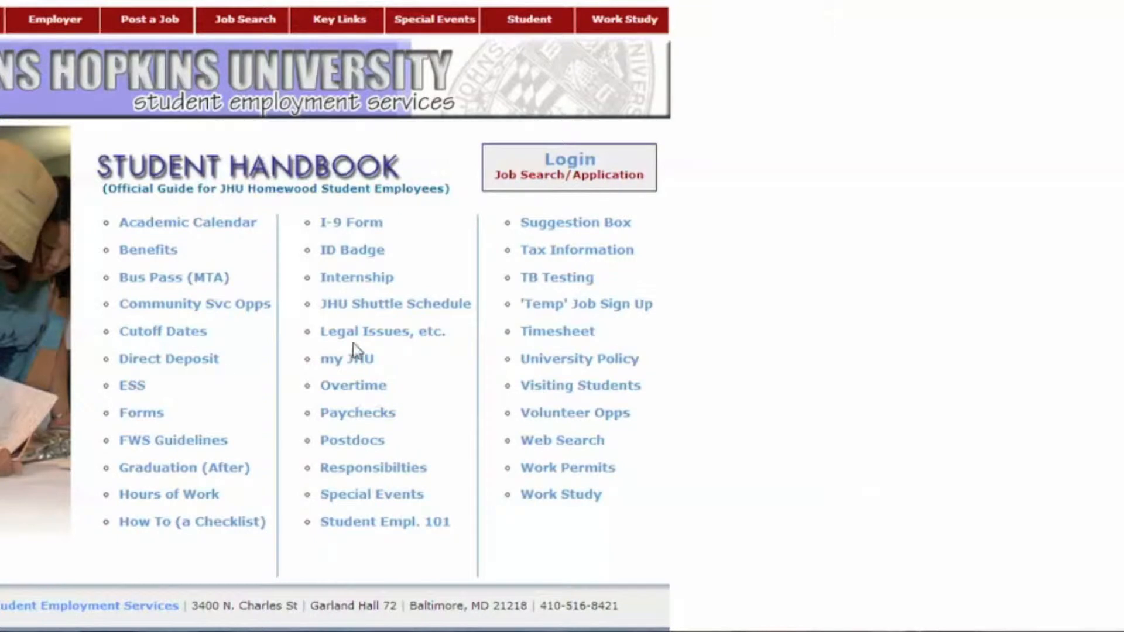
# Go from the Student Handbook to the Student Job Search & Application sign-on page.
pyautogui.click(579, 175)
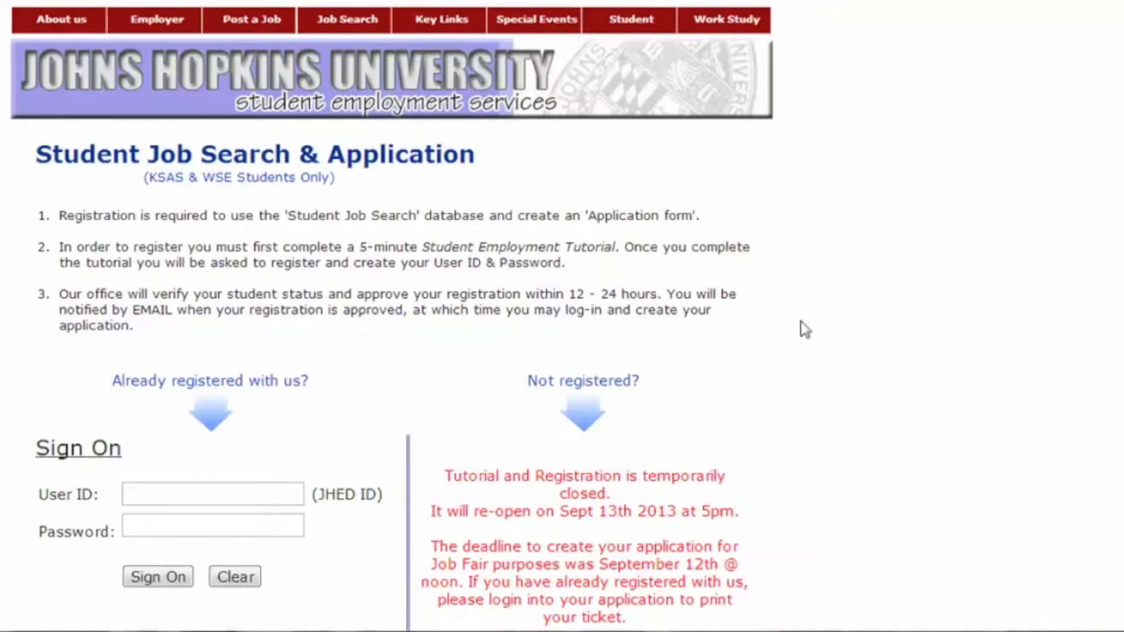
# Sign on to the student job search with the student User ID and password.
pyautogui.click(295, 489)
pyautogui.write('bluejay17')
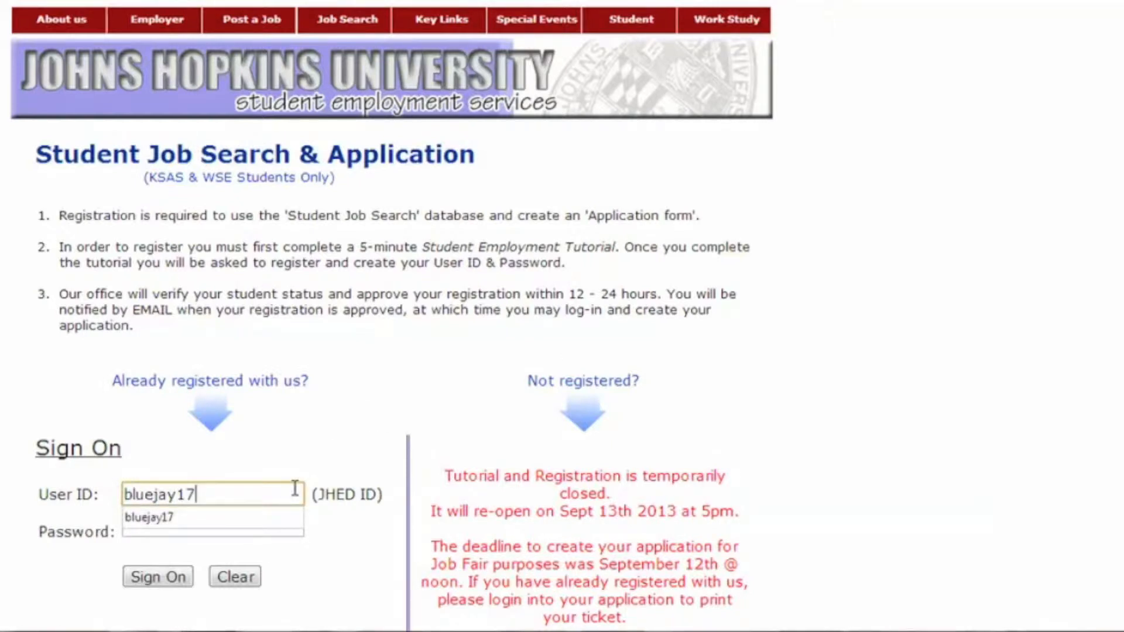
pyautogui.press('Tab')
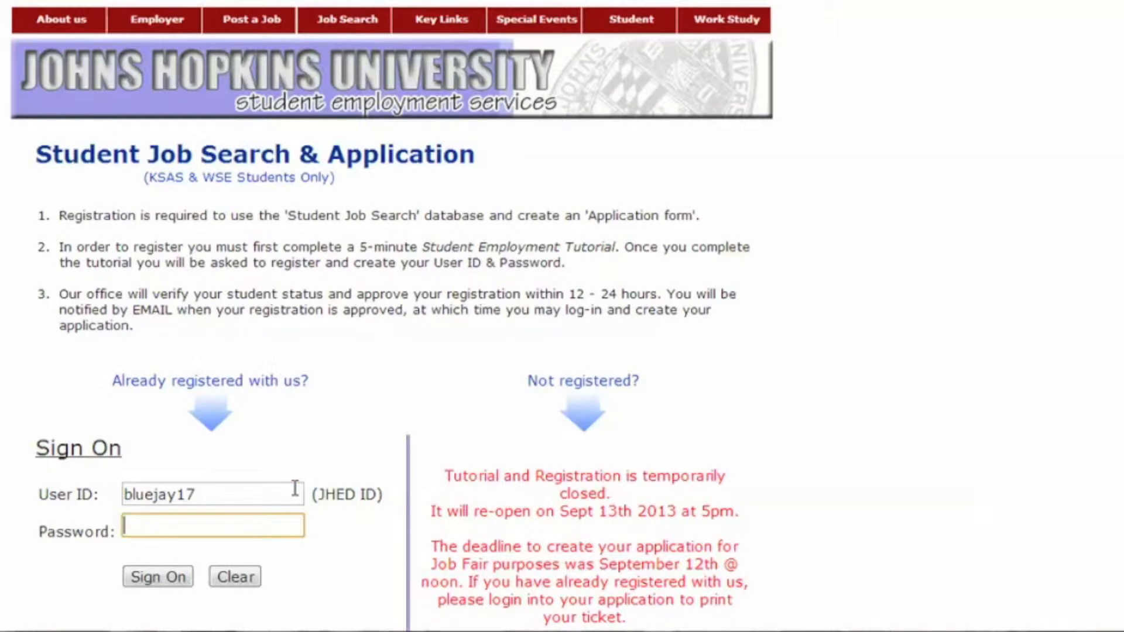
pyautogui.write('•••••••••••')
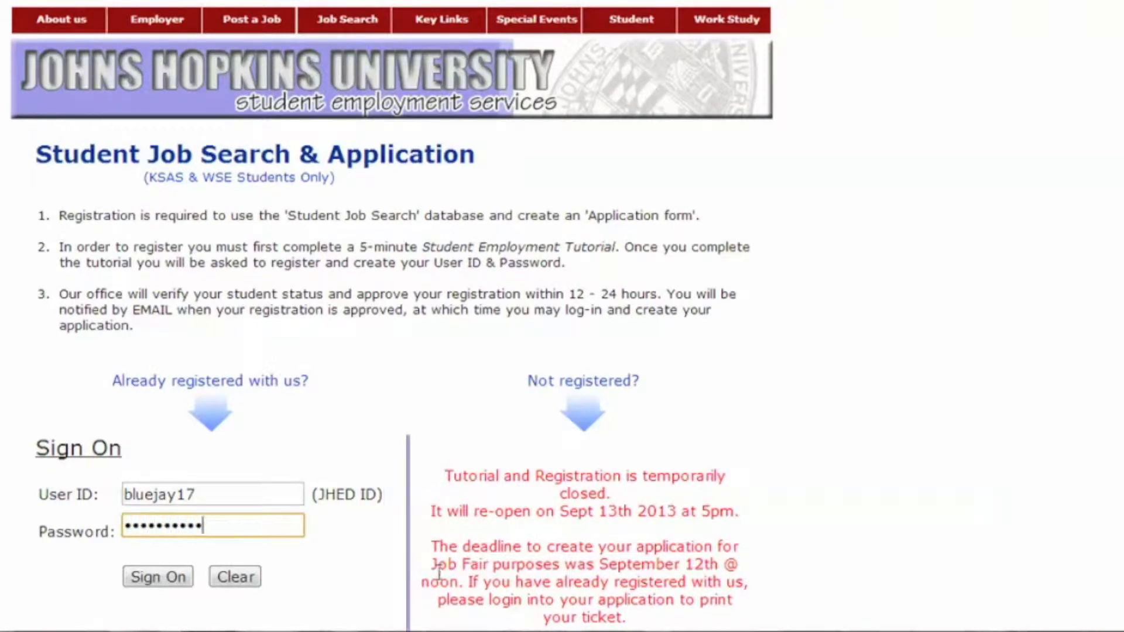
pyautogui.click(161, 585)
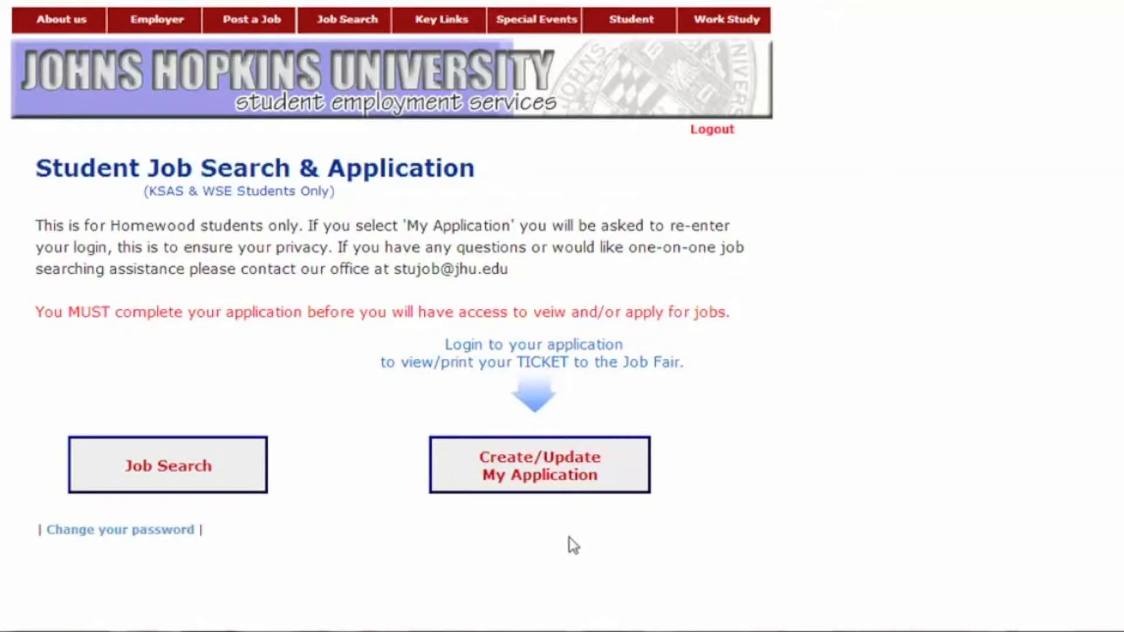
# Log into Create/Update My Application with the student User ID and password.
pyautogui.click(556, 490)
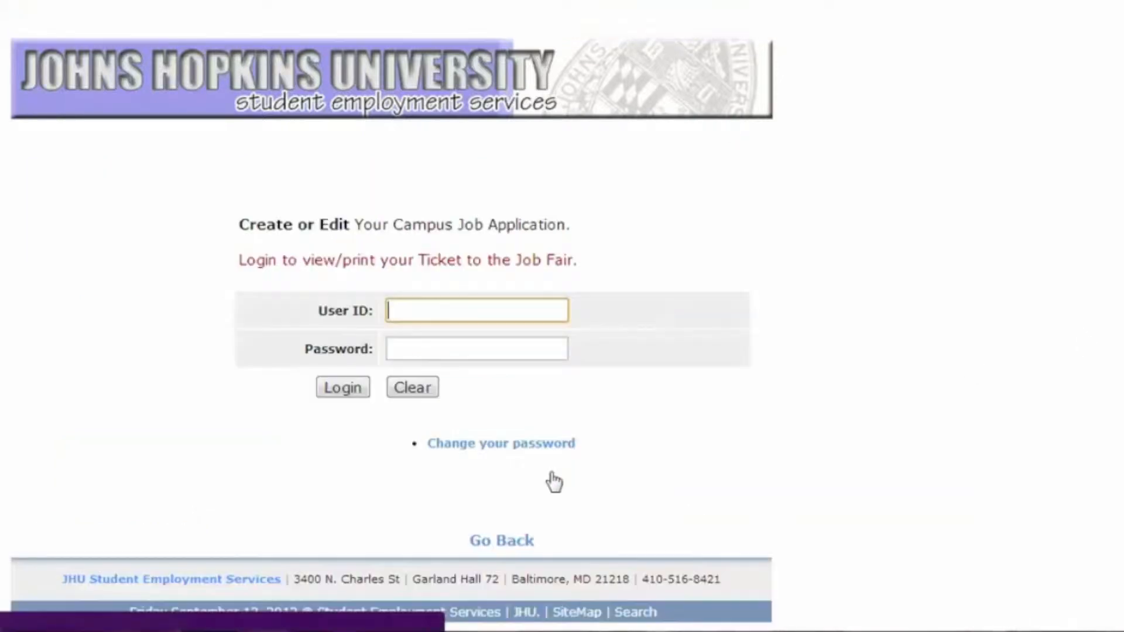
pyautogui.write('bluejay17')
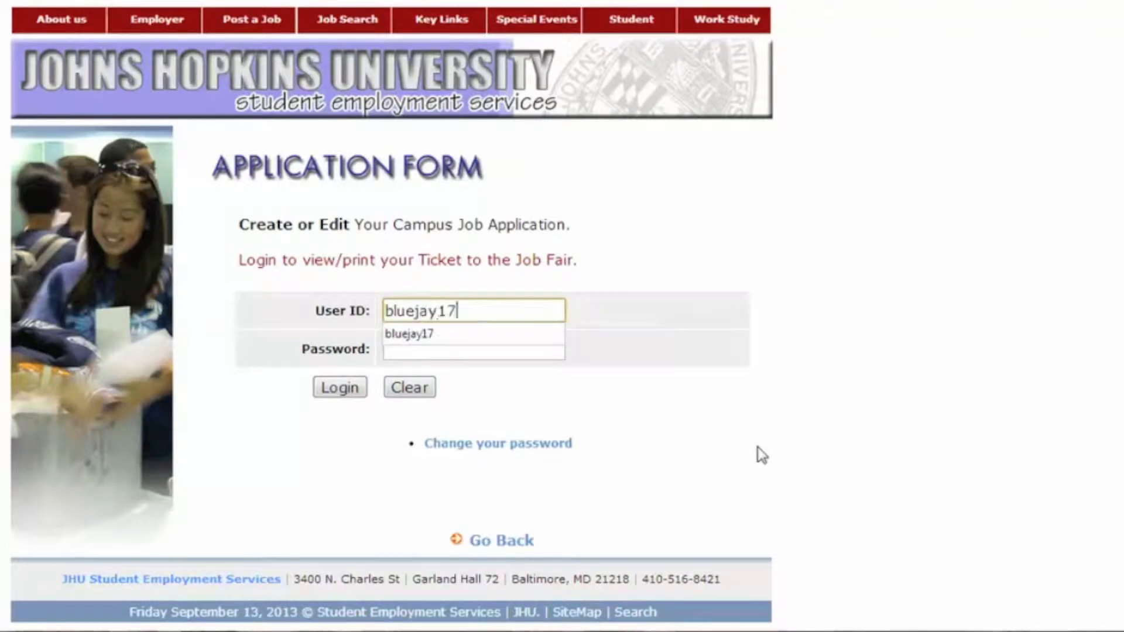
pyautogui.press('Tab')
pyautogui.write('••••••')
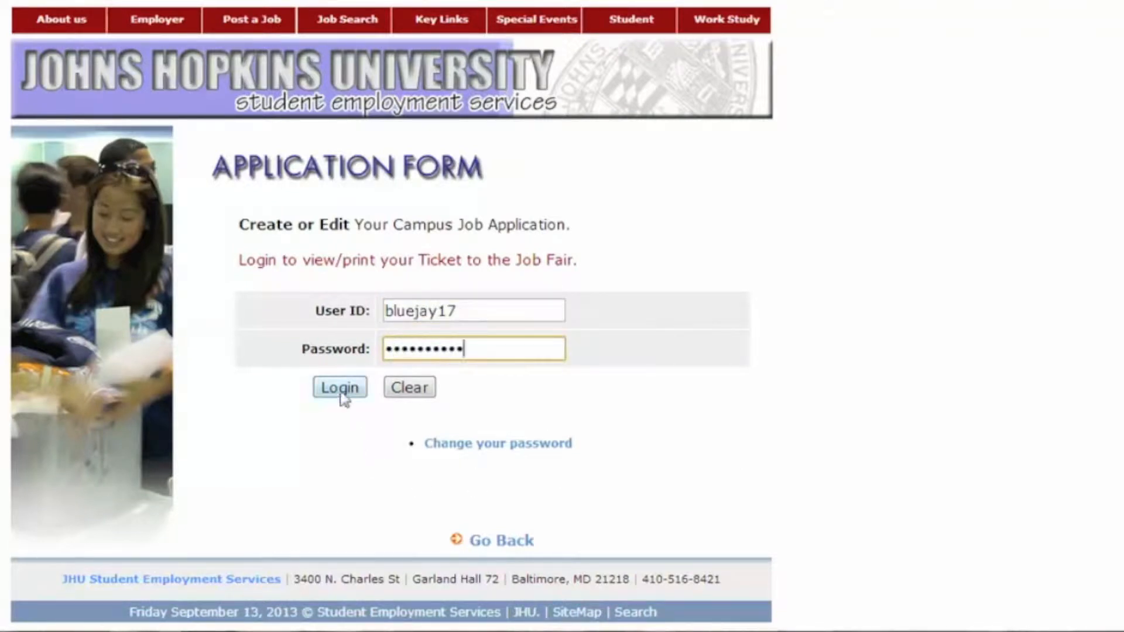
pyautogui.click(340, 391)
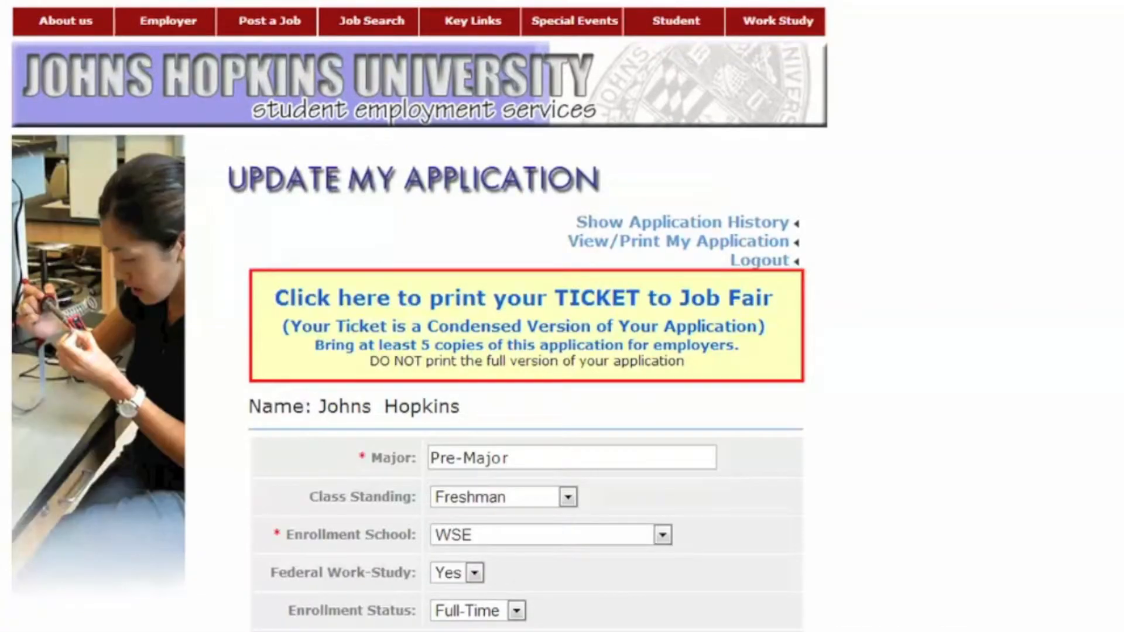
# Review the prefilled Major entry on the application overview, then enter General Information.
pyautogui.scroll(-5, 420, 316)
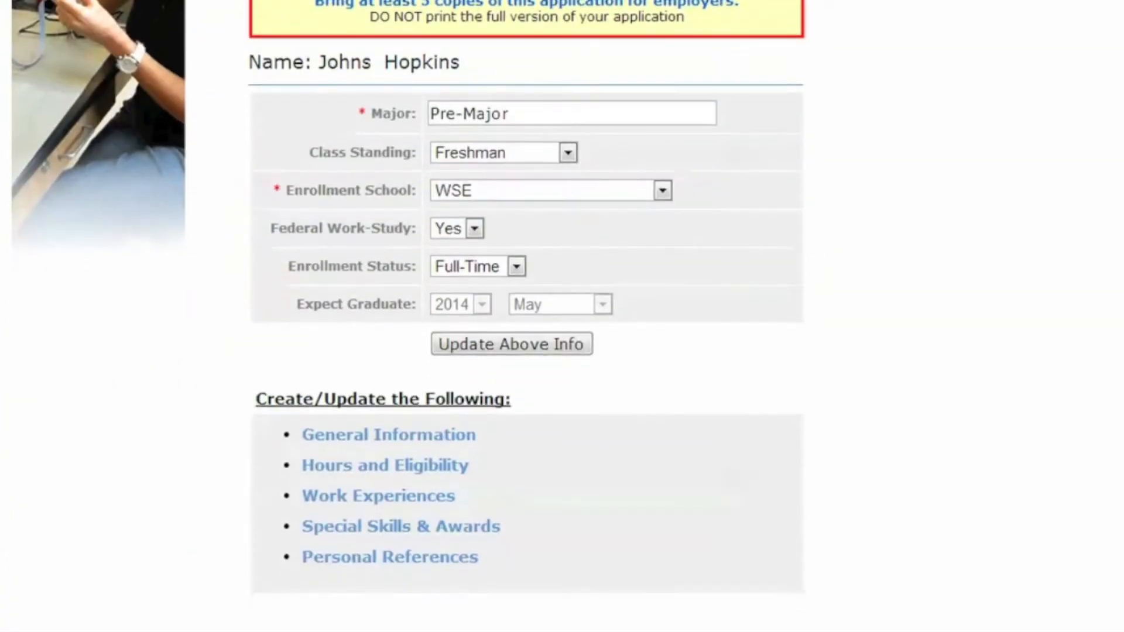
pyautogui.click(625, 117)
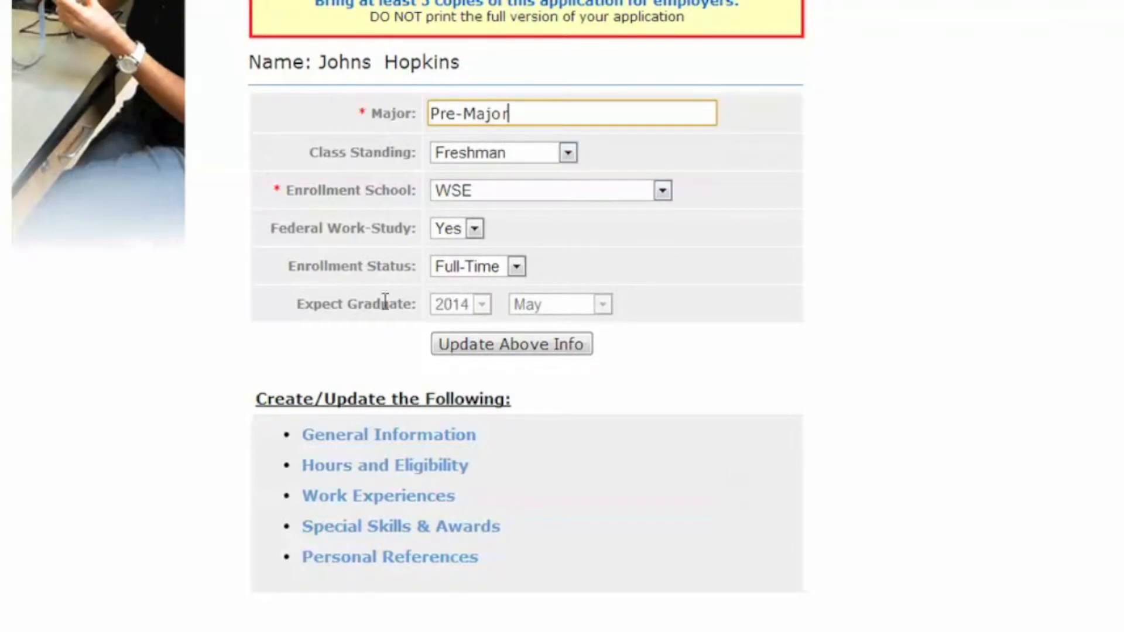
pyautogui.moveTo(296, 310); pyautogui.dragTo(425, 304)
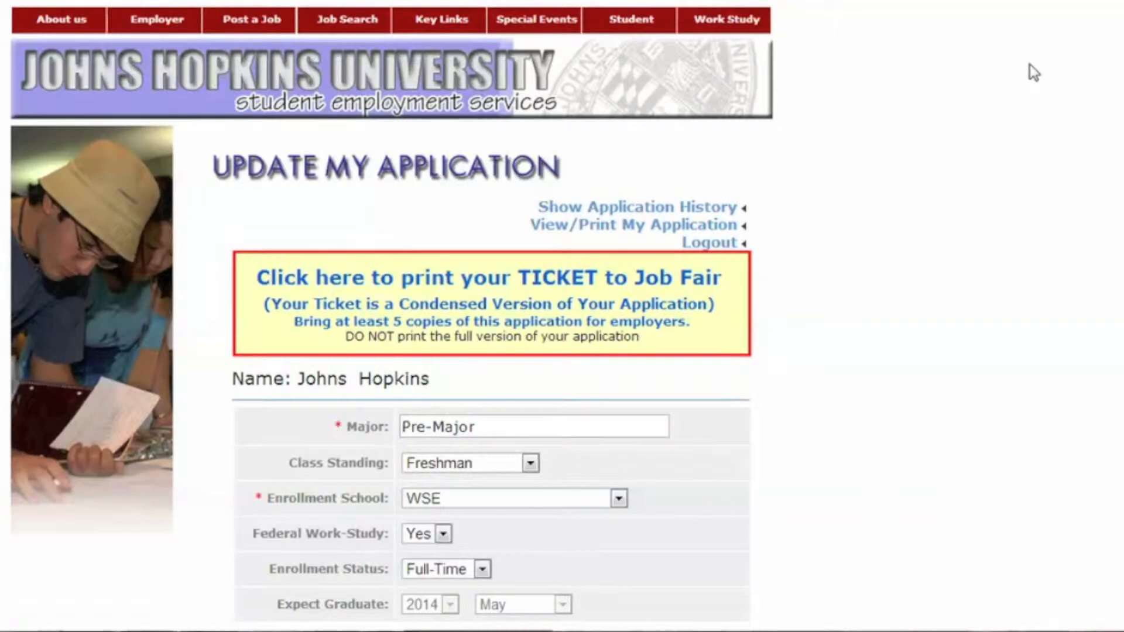
pyautogui.middleClick(1033, 76)
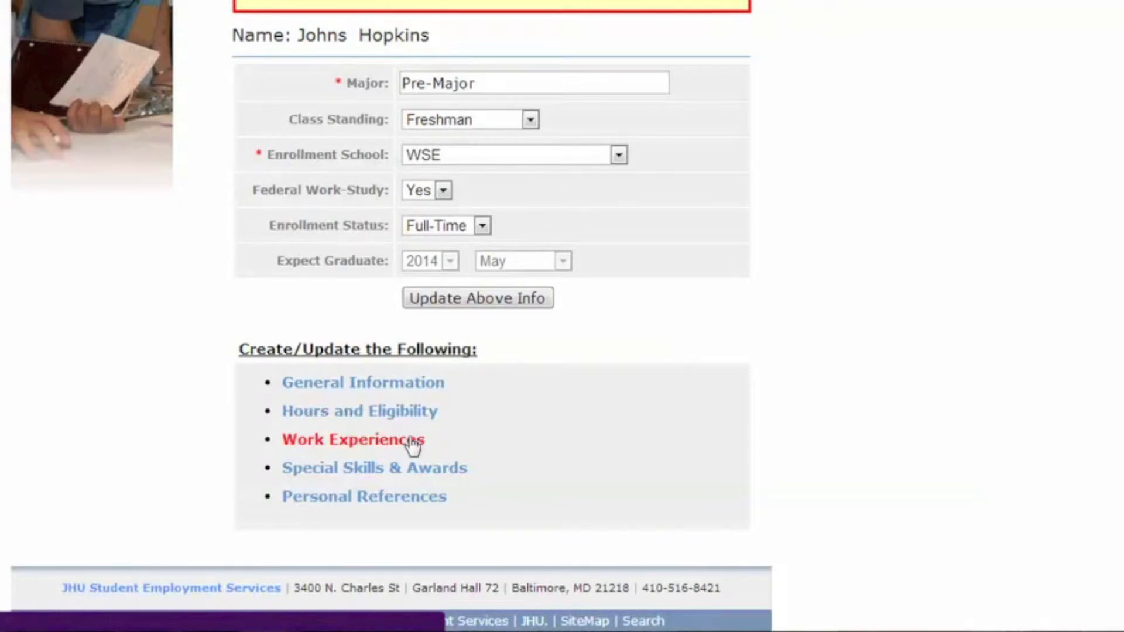
pyautogui.click(413, 500)
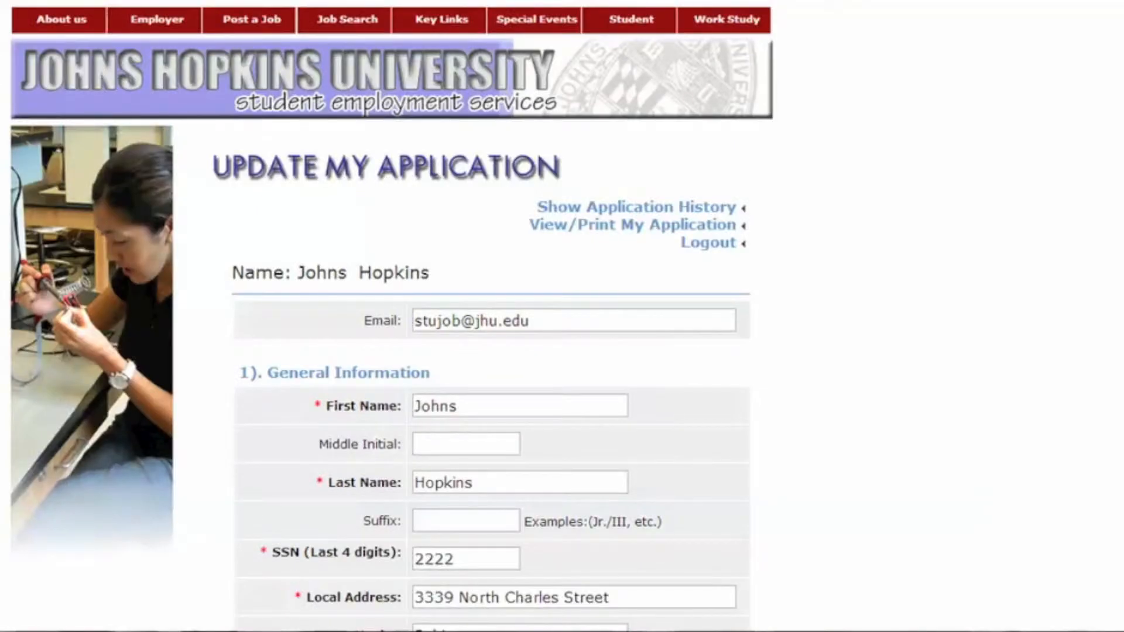
# Review the Local Address and Local Phone entries in General Information.
pyautogui.scroll(-4, 492, 351)
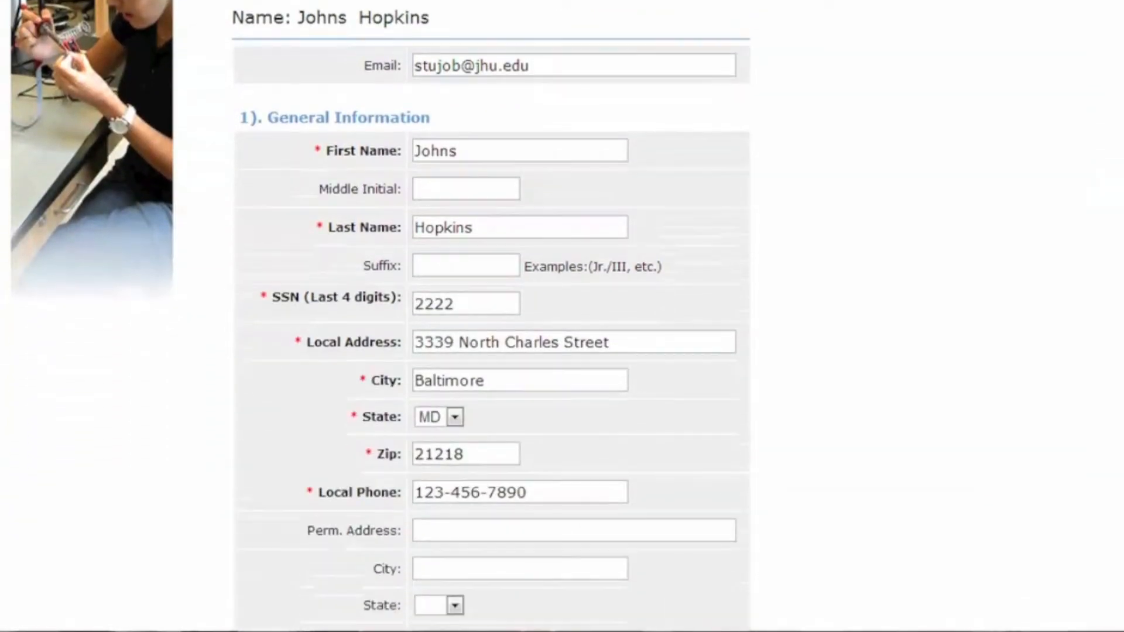
pyautogui.scroll(-2, 492, 316)
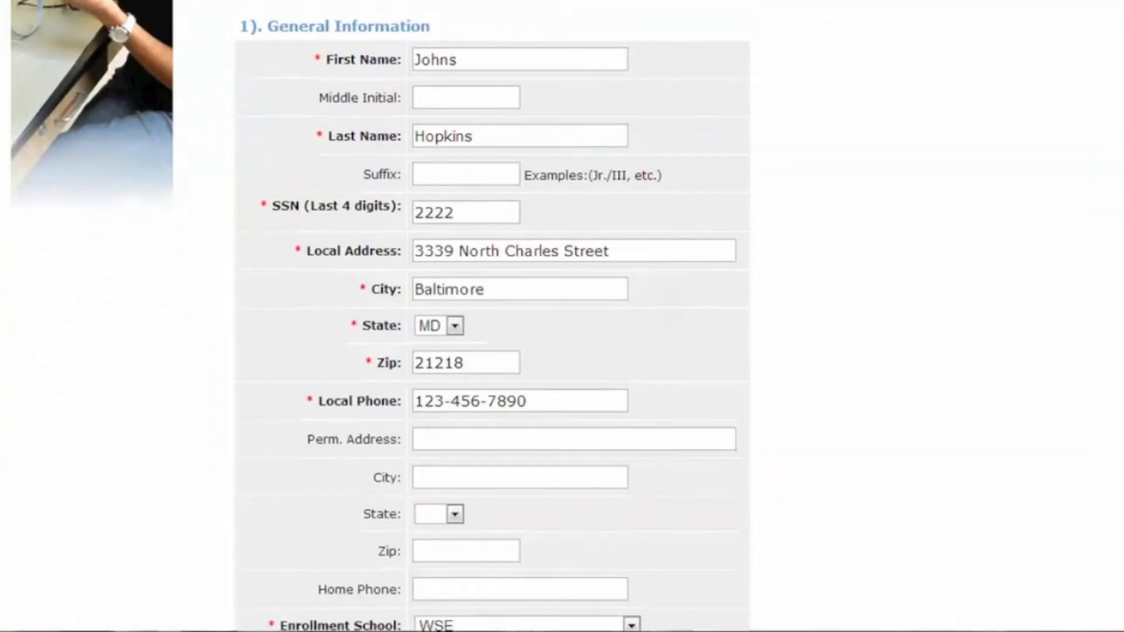
pyautogui.click(665, 251)
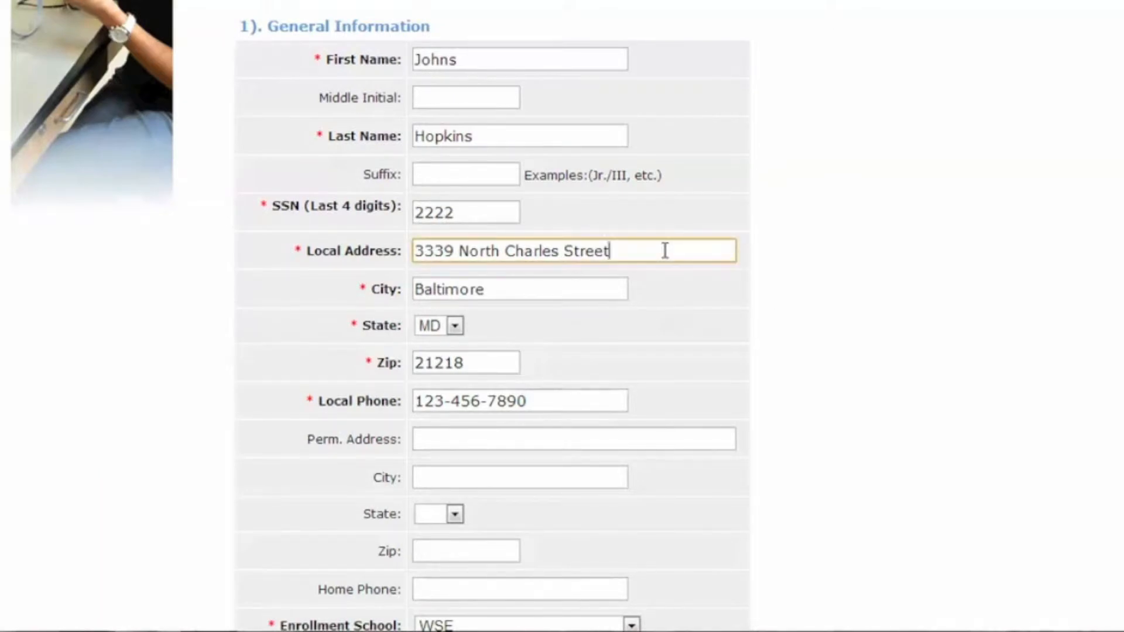
pyautogui.click(604, 400)
pyautogui.scroll(-5, 934, 354)
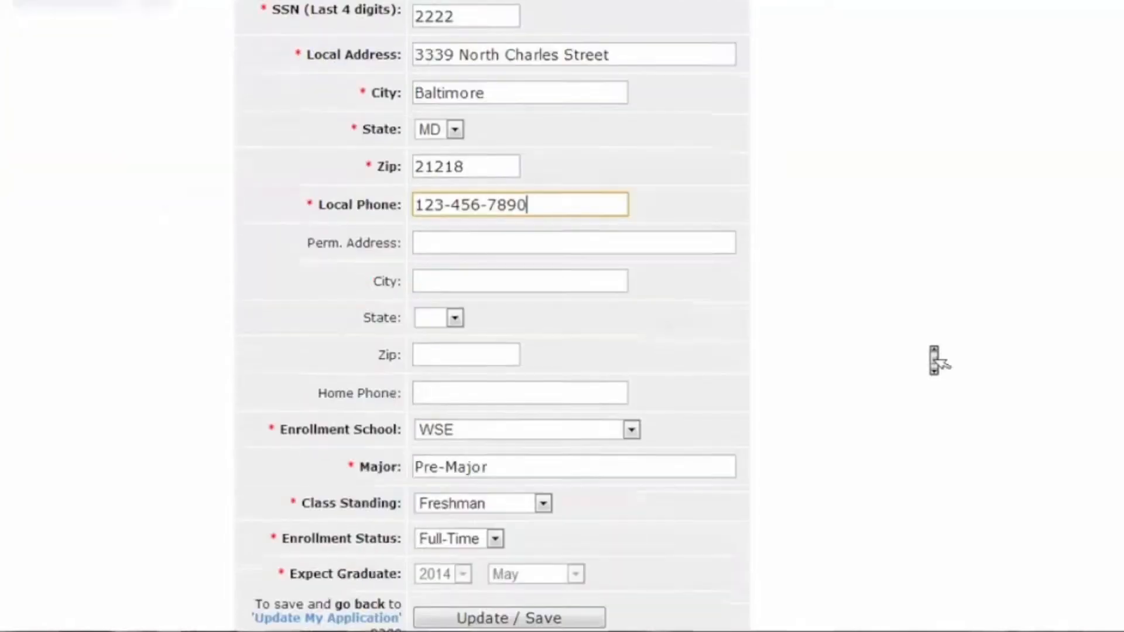
# Keep Enrollment School set to WSE and save General Information.
pyautogui.click(630, 300)
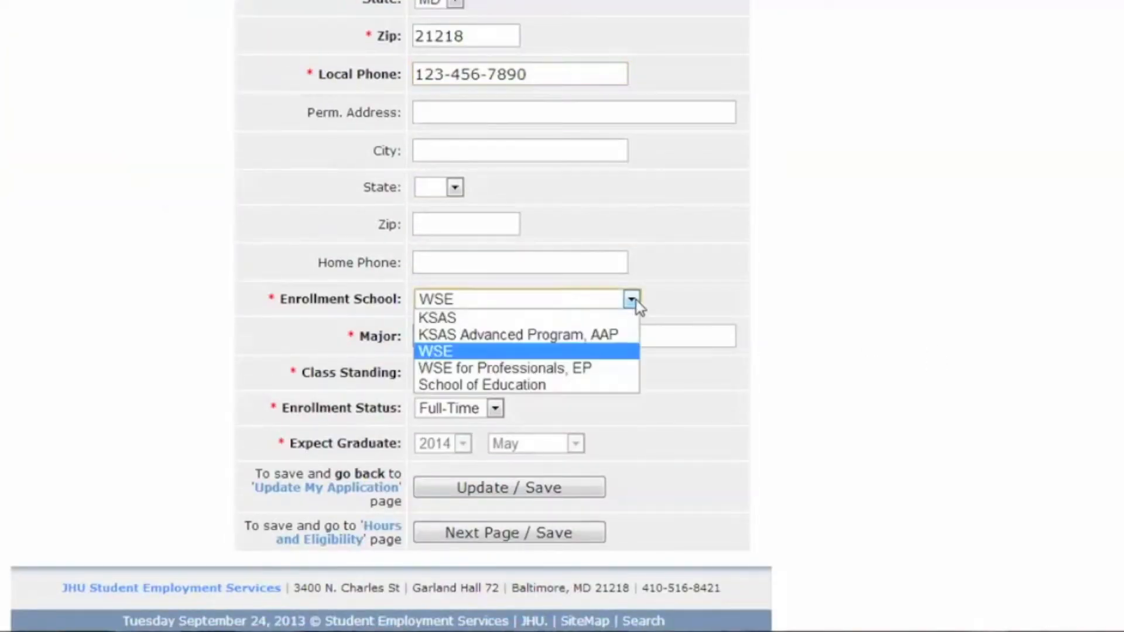
pyautogui.click(617, 322)
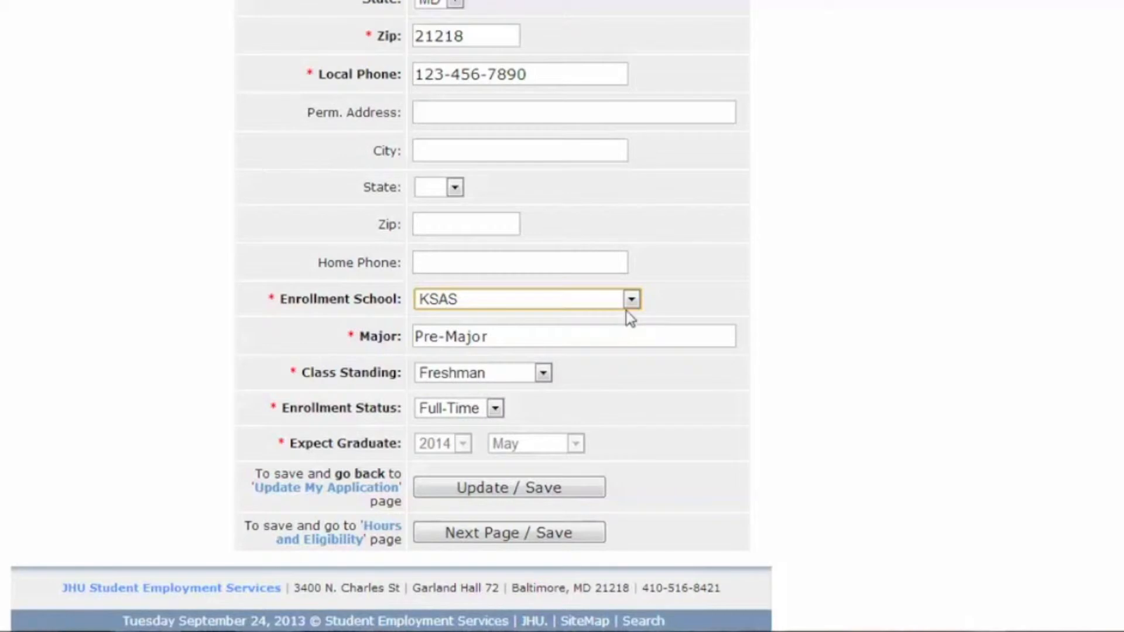
pyautogui.click(631, 299)
pyautogui.click(609, 350)
pyautogui.click(547, 533)
# Set availability for Monday morning 8–12 and Tuesday afternoon 1–4.
pyautogui.scroll(-5, 1013, 99)
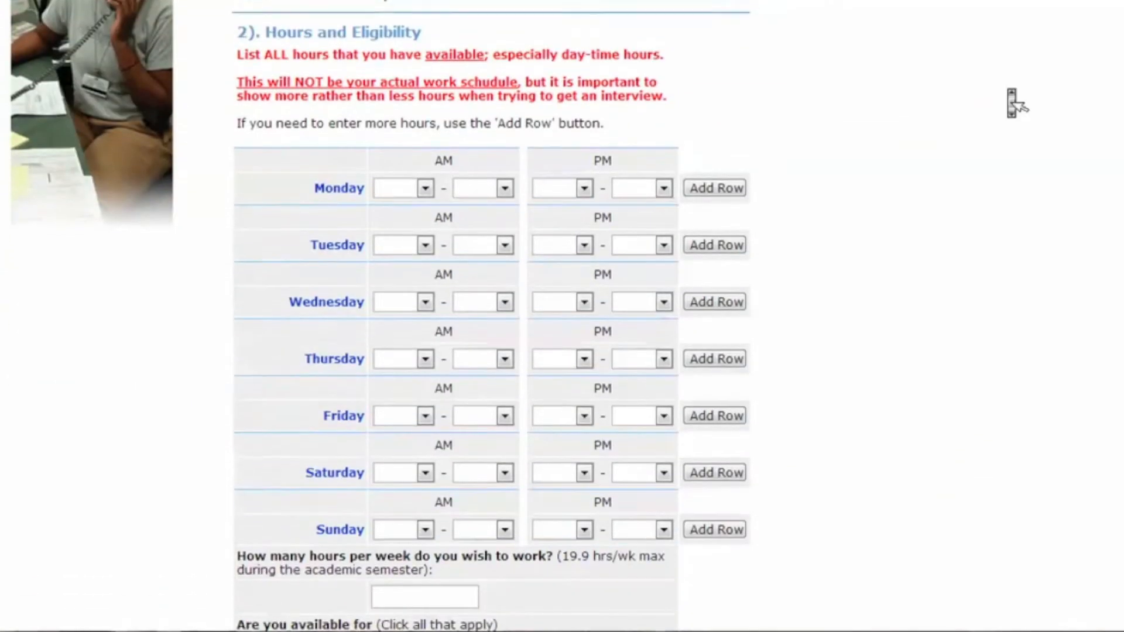
pyautogui.click(426, 183)
pyautogui.click(400, 284)
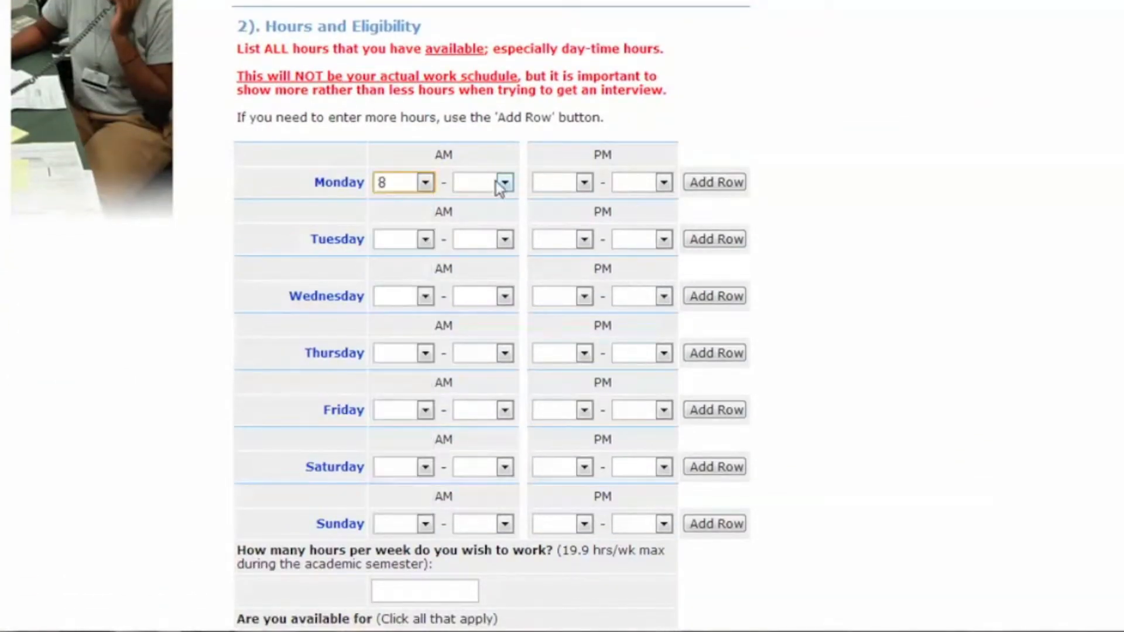
pyautogui.click(487, 183)
pyautogui.click(480, 415)
pyautogui.click(585, 239)
pyautogui.click(551, 515)
pyautogui.click(663, 239)
pyautogui.scroll(-2, 632, 468)
pyautogui.click(629, 527)
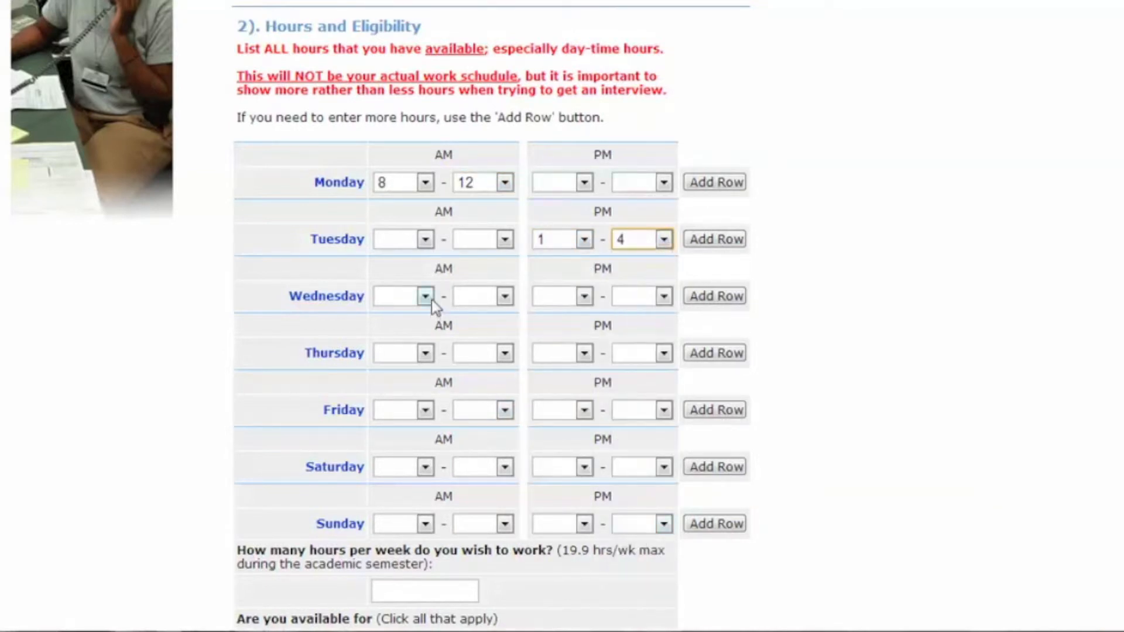
# Set availability for Wednesday morning 8–12, Thursday afternoon 1–4, and Friday morning 8–12.
pyautogui.click(426, 296)
pyautogui.click(395, 74)
pyautogui.click(504, 297)
pyautogui.click(490, 176)
pyautogui.click(584, 352)
pyautogui.click(547, 266)
pyautogui.click(664, 353)
pyautogui.scroll(-1, 644, 316)
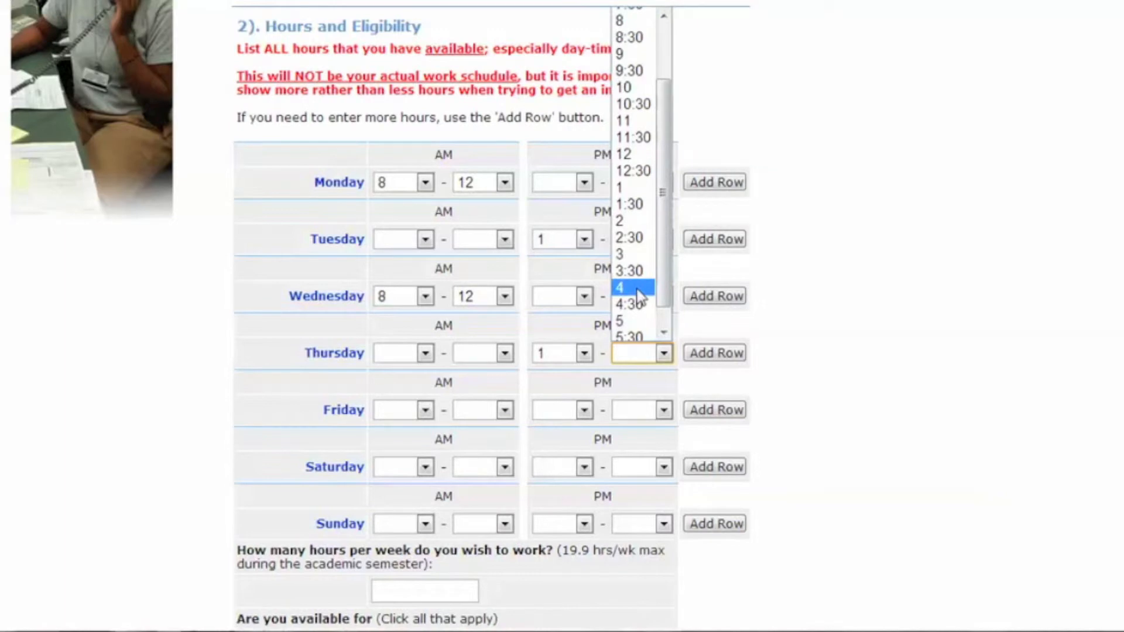
pyautogui.click(636, 290)
pyautogui.click(426, 410)
pyautogui.click(402, 163)
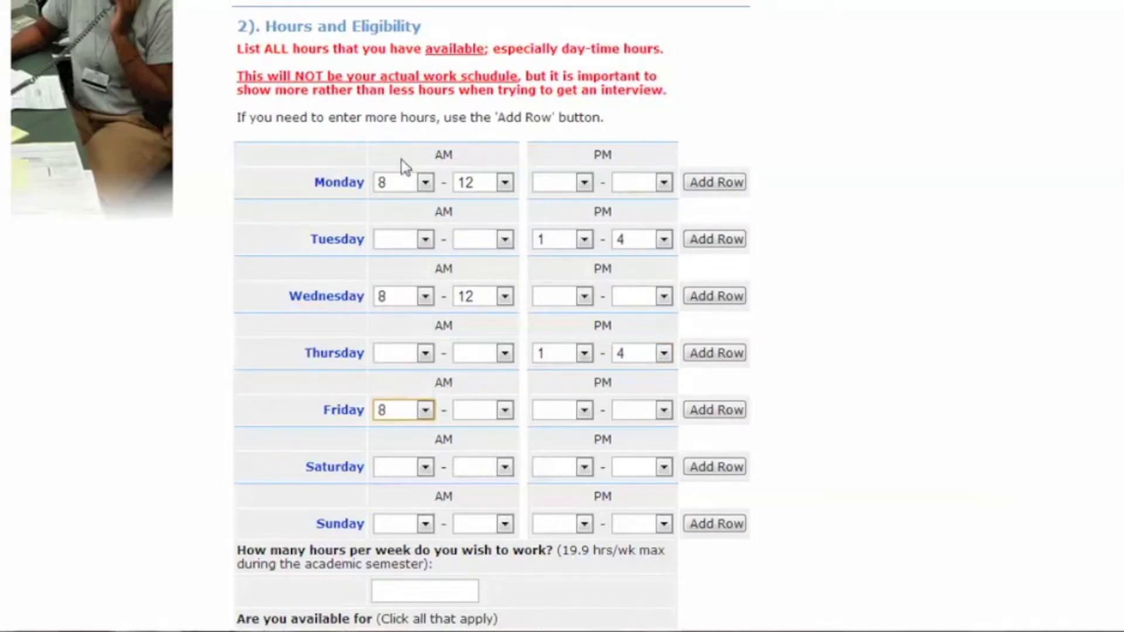
pyautogui.click(505, 410)
pyautogui.click(489, 289)
# Request 10 hours per week for Fall and Spring and answer Yes to U.S. citizen.
pyautogui.scroll(-5, 998, 405)
pyautogui.click(473, 252)
pyautogui.write('10')
pyautogui.click(381, 304)
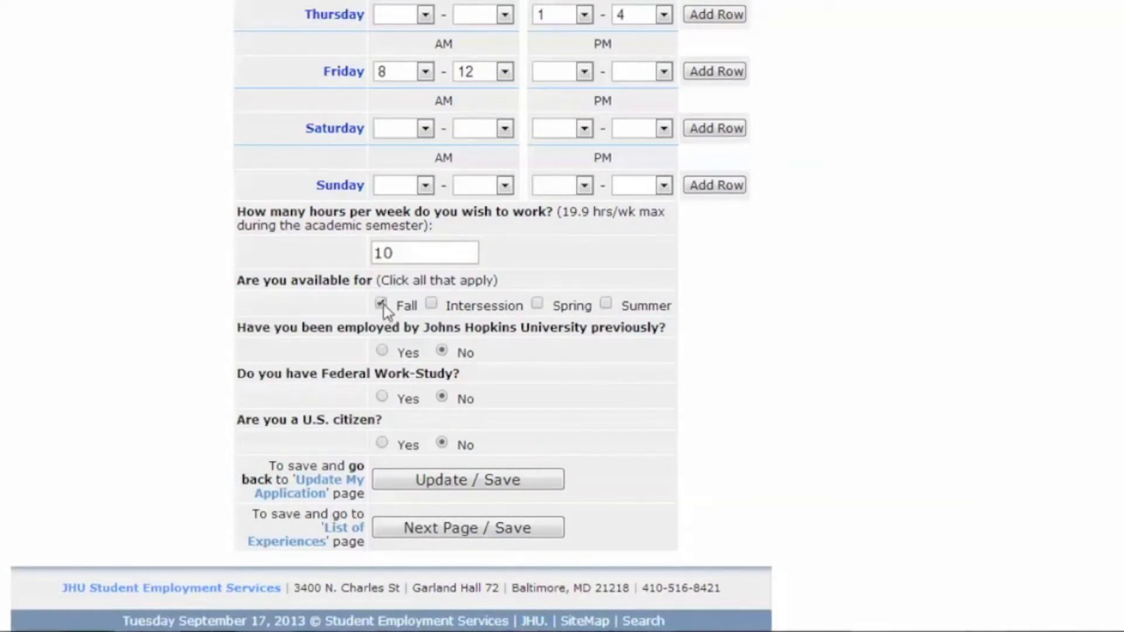
pyautogui.click(536, 302)
pyautogui.click(382, 442)
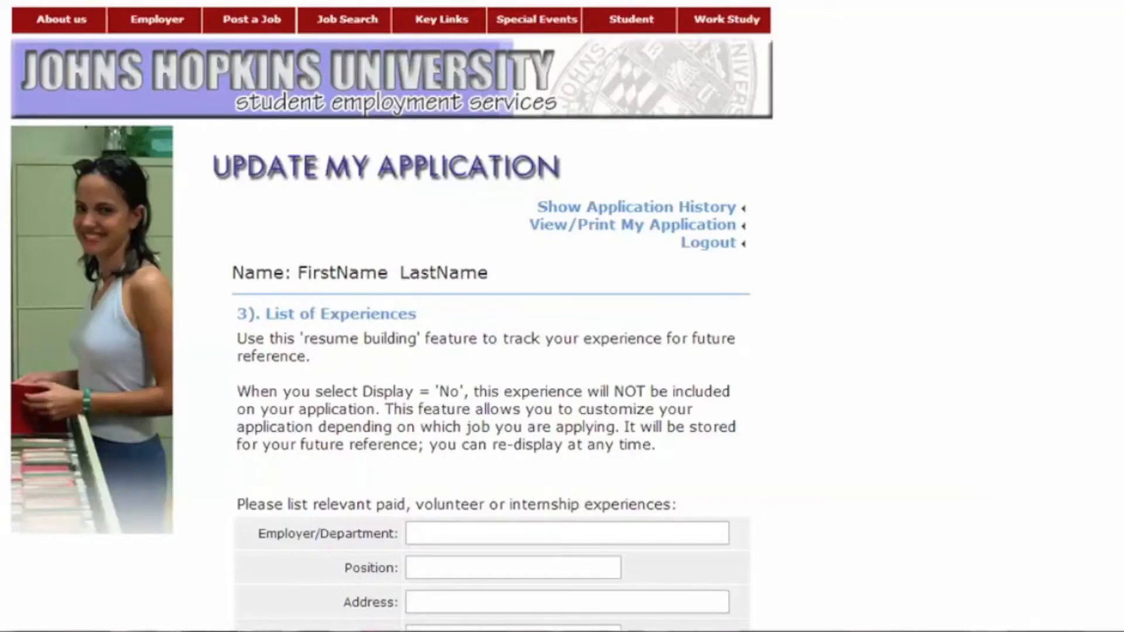
pyautogui.scroll(-6, 562, 316)
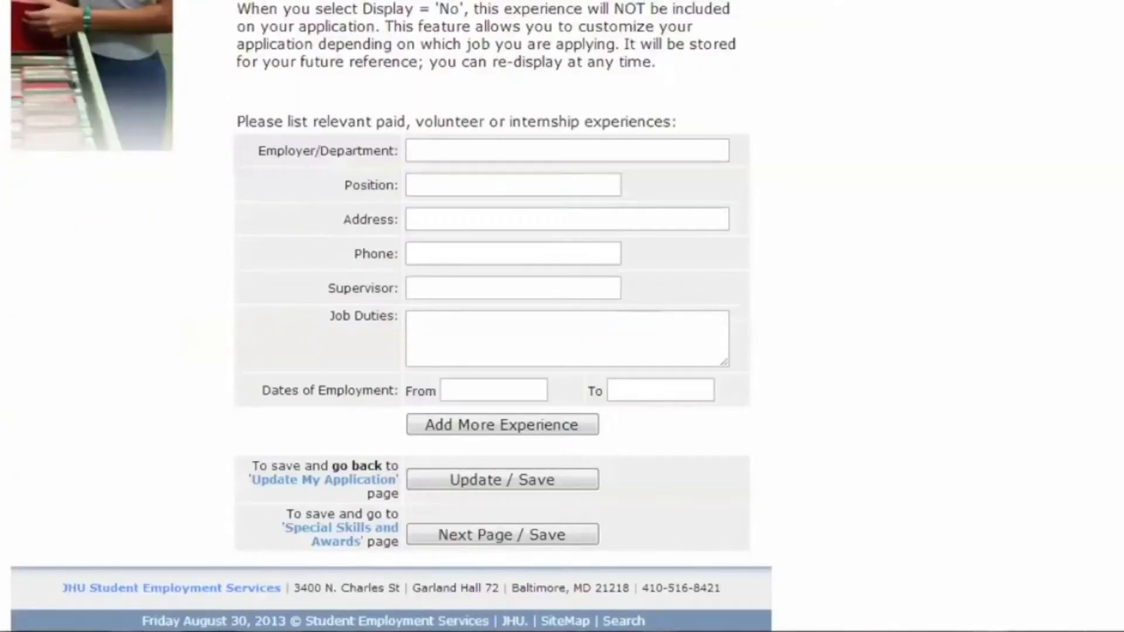
# Enter employer 'JHU Student Employment', position 'Office Assistant', plus the employer's address and phone.
pyautogui.click(707, 153)
pyautogui.write('JHU Student Employment')
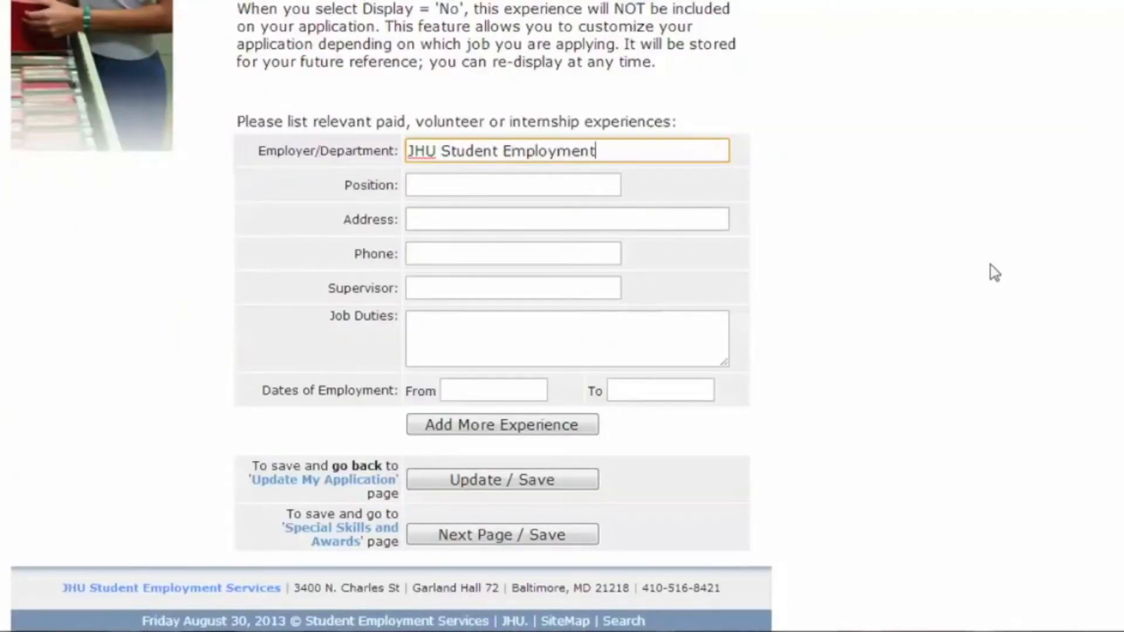
pyautogui.press('Tab')
pyautogui.write('Office Assistant')
pyautogui.press('Tab')
pyautogui.write('3400 N Charles Street')
pyautogui.press('Tab')
# Add the supervisor's name and duties 'filing, copying, sorting, maintaining records', then save the experience.
pyautogui.press('Tab')
pyautogui.press('Tab')
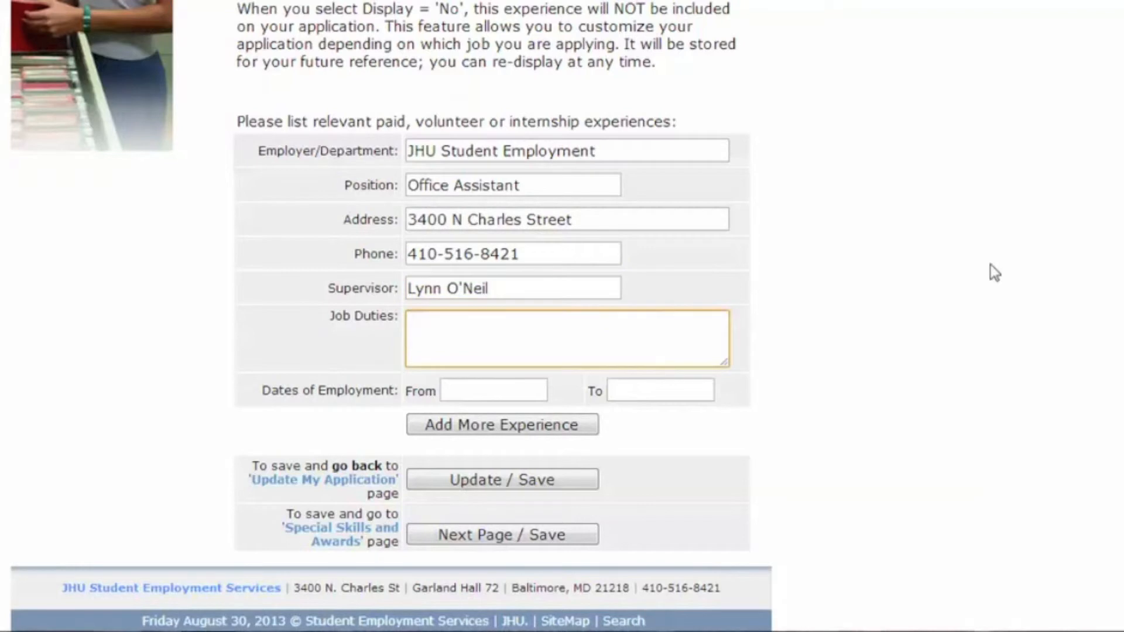
pyautogui.write('filing, copying, sorting, maintaining records')
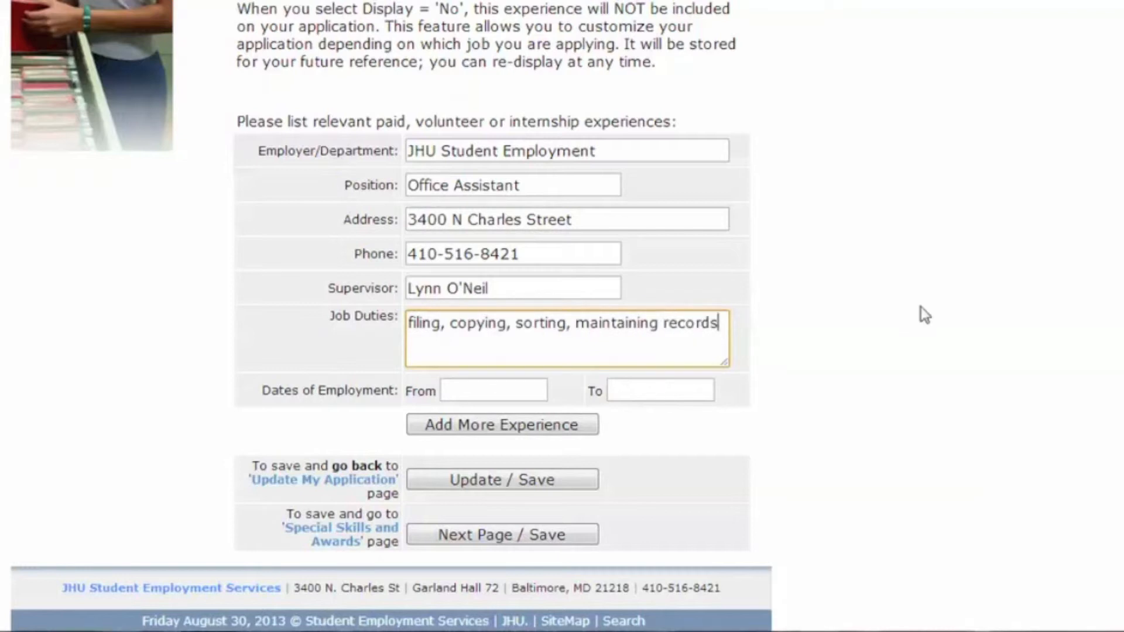
pyautogui.click(548, 536)
# Save special skills: Microsoft Office Suite proficiency and knowledge of C++ and Java.
pyautogui.scroll(-5, 562, 120)
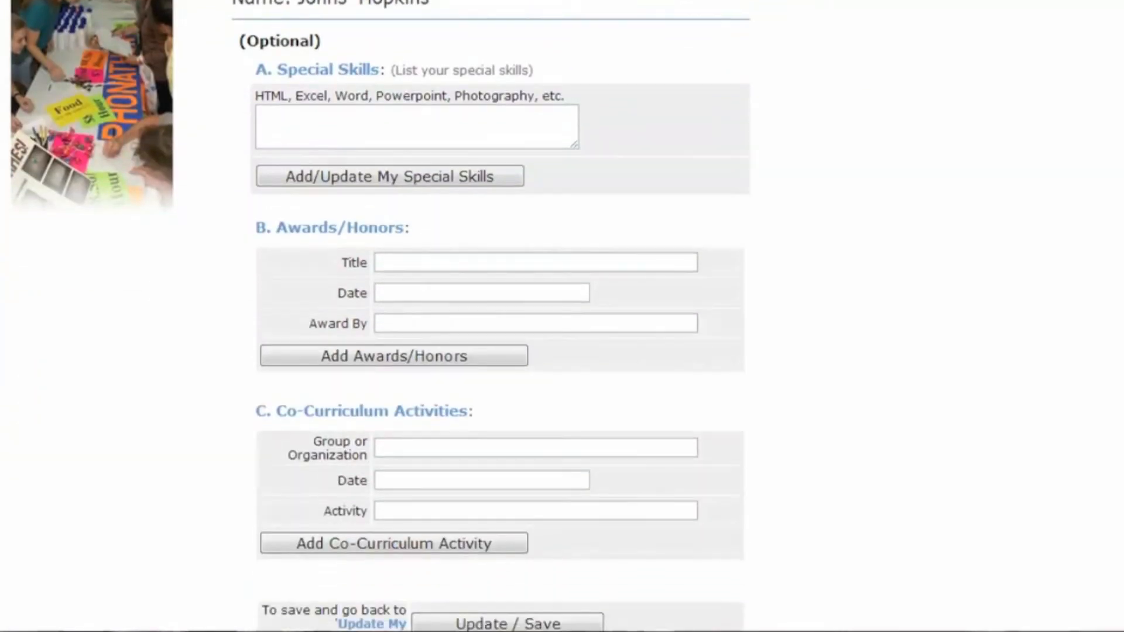
pyautogui.click(562, 120)
pyautogui.write('Proficient ')
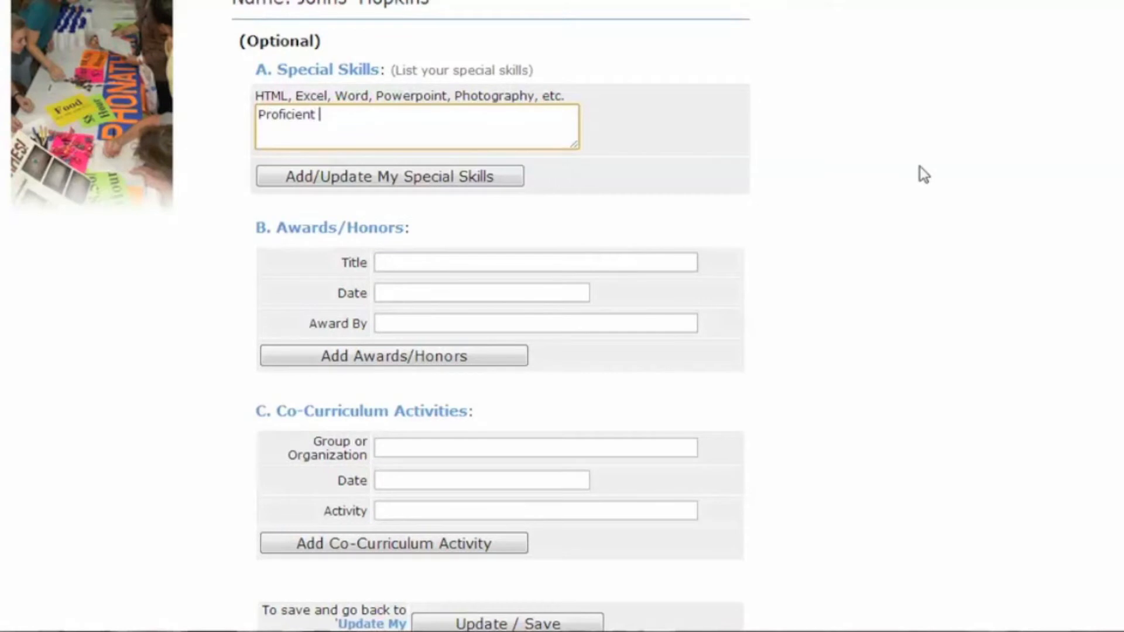
pyautogui.write('using Microsoft Office S')
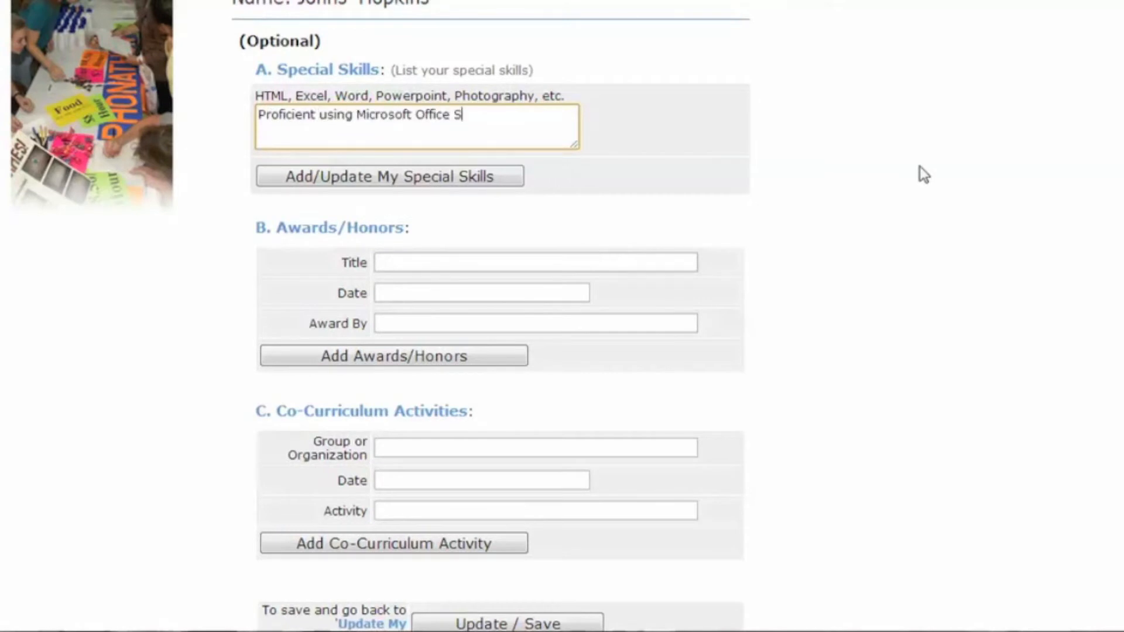
pyautogui.write('uite Knowledge of C++, Java Programmin')
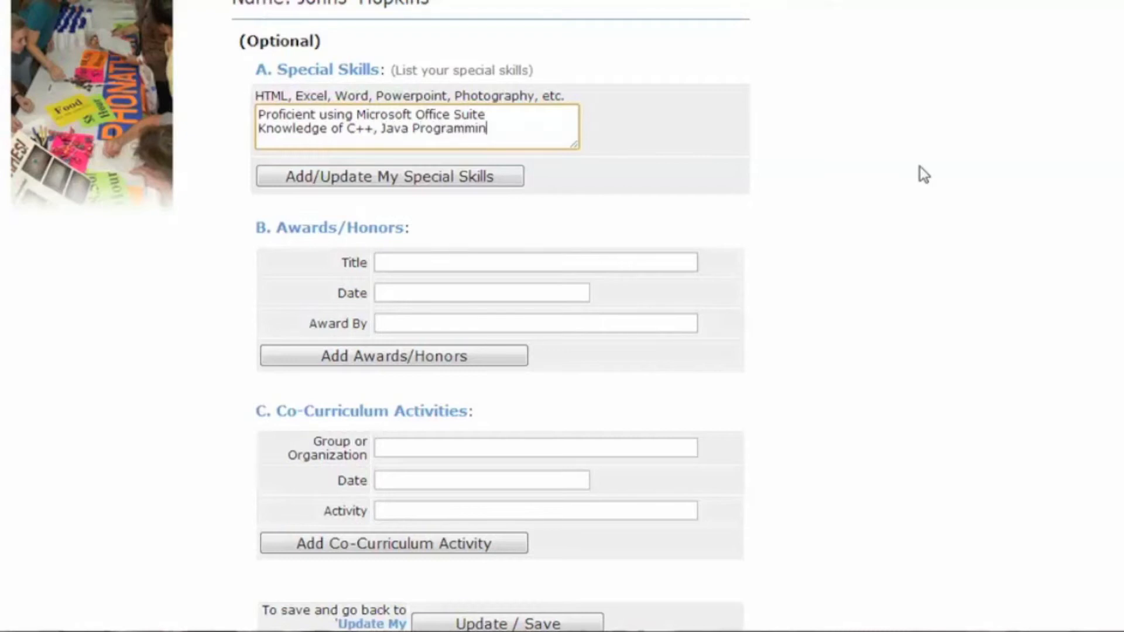
pyautogui.write('g Languages Enjoy Videography')
pyautogui.click(503, 185)
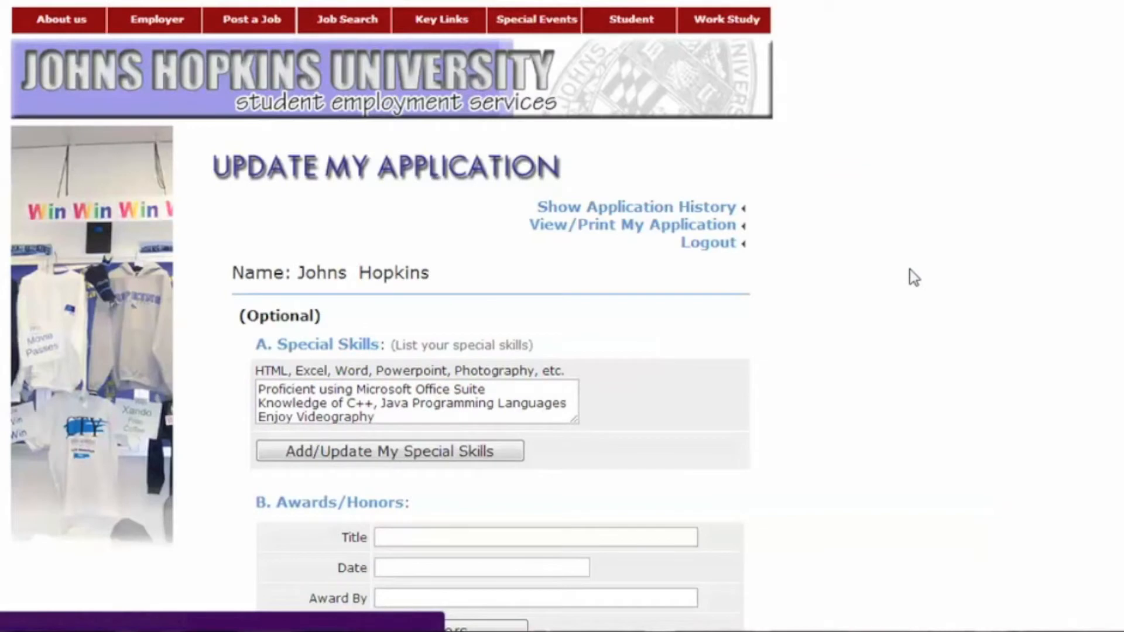
# Add the SHARE co-curricular activity, 9/2012-9/2013, sorting and shipping medical supplies for developing countries.
pyautogui.scroll(-8, 911, 276)
pyautogui.click(692, 280)
pyautogui.write('SHARE')
pyautogui.press('Tab')
pyautogui.write('9/2012-9/2013')
pyautogui.press('Tab')
pyautogui.write('Sort and Ship Medical Supplies')
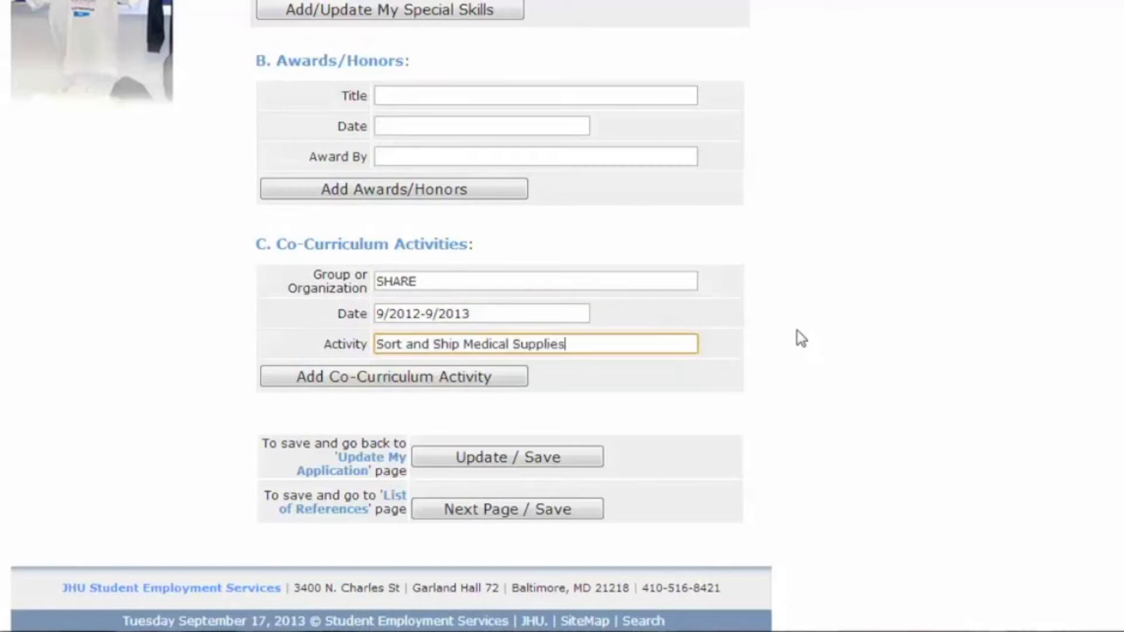
pyautogui.write(' for Developing Countries')
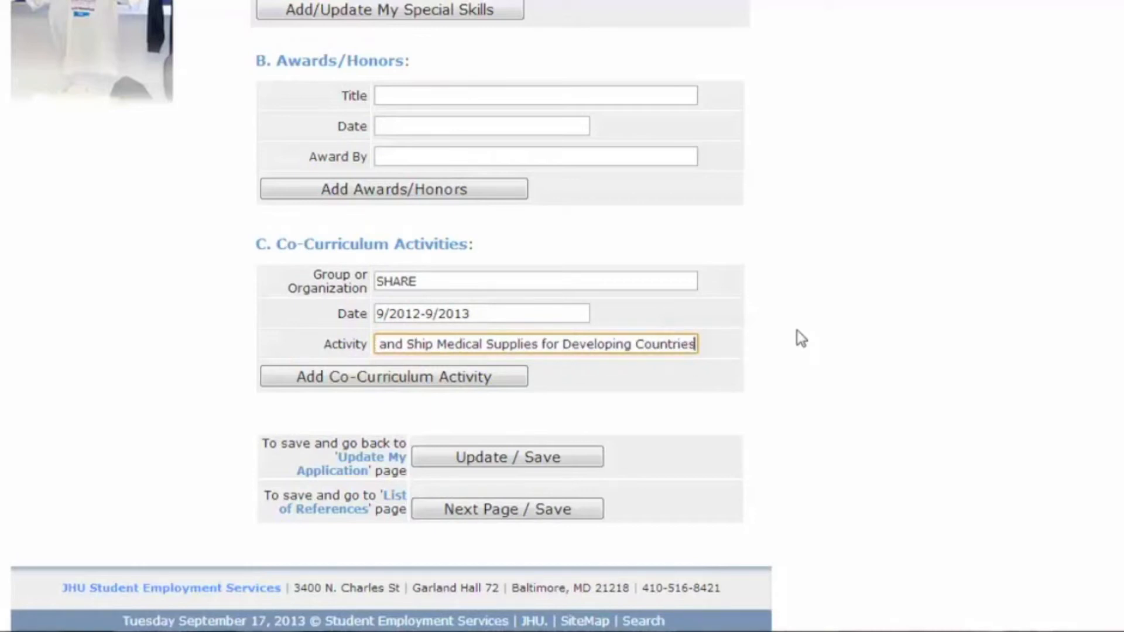
pyautogui.click(446, 377)
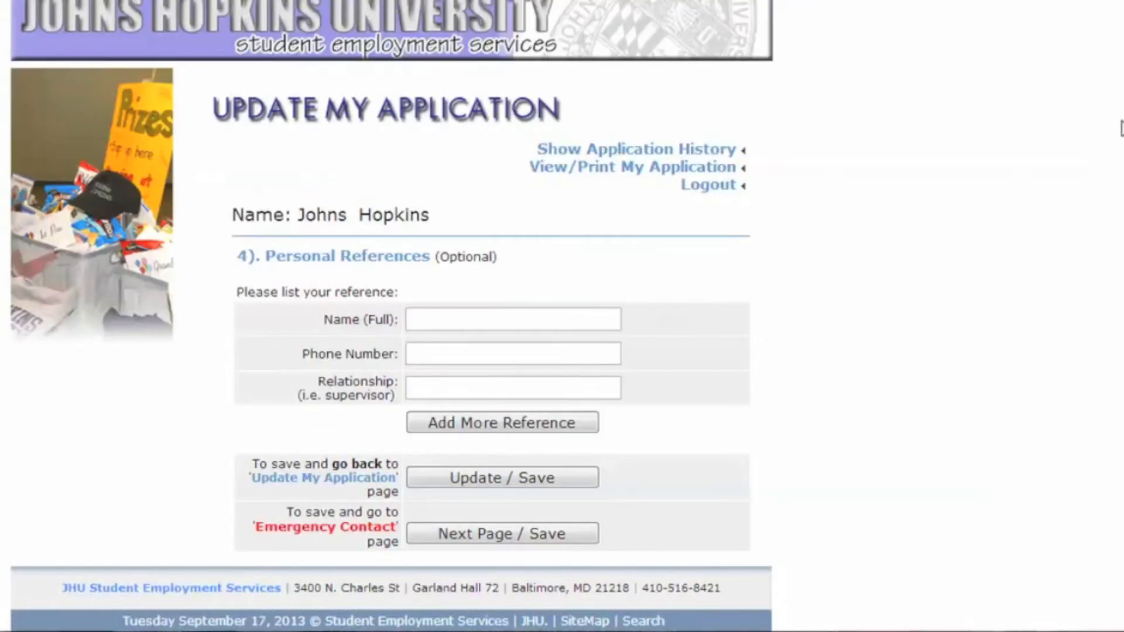
# Add a personal reference with name, phone and relationship 'Supervisor', then save.
pyautogui.click(615, 319)
pyautogui.press('Tab')
pyautogui.press('Tab')
pyautogui.write('Supervisor')
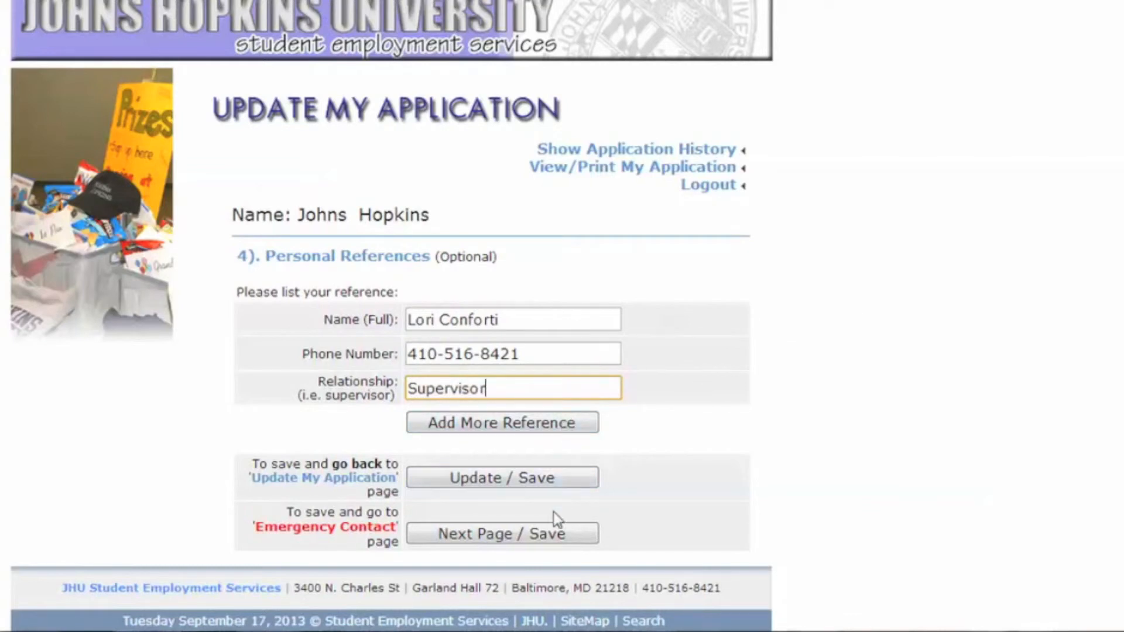
pyautogui.click(556, 535)
# Enter an emergency contact with relationship 'Parent' and view the condensed Job Fair ticket.
pyautogui.click(608, 358)
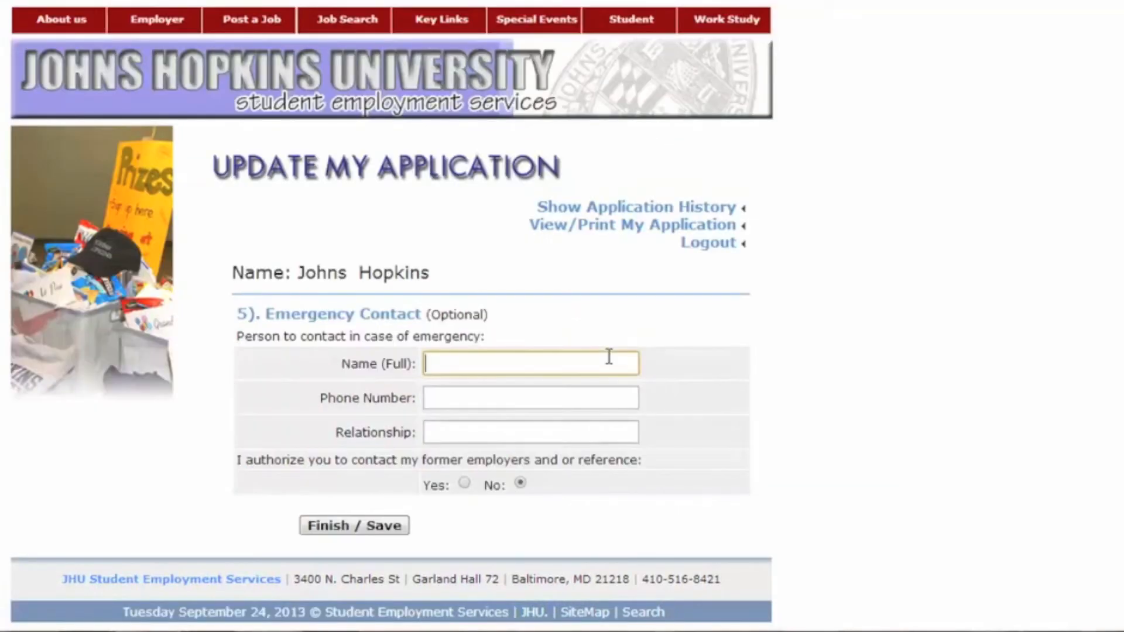
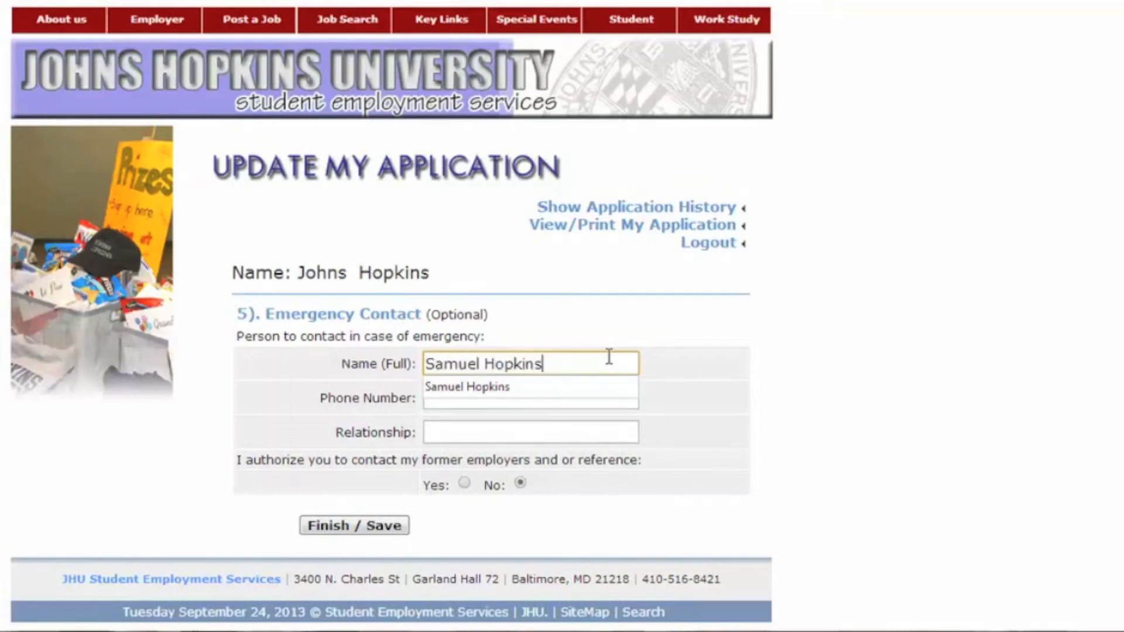
pyautogui.press('Tab')
pyautogui.write('555-555-555')
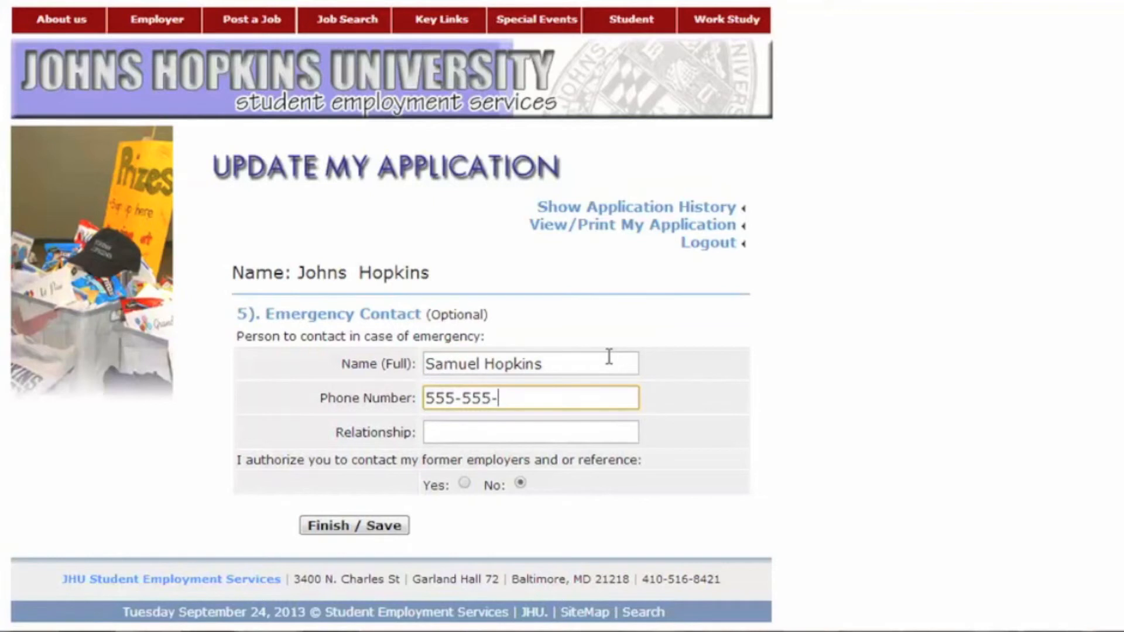
pyautogui.press('Tab')
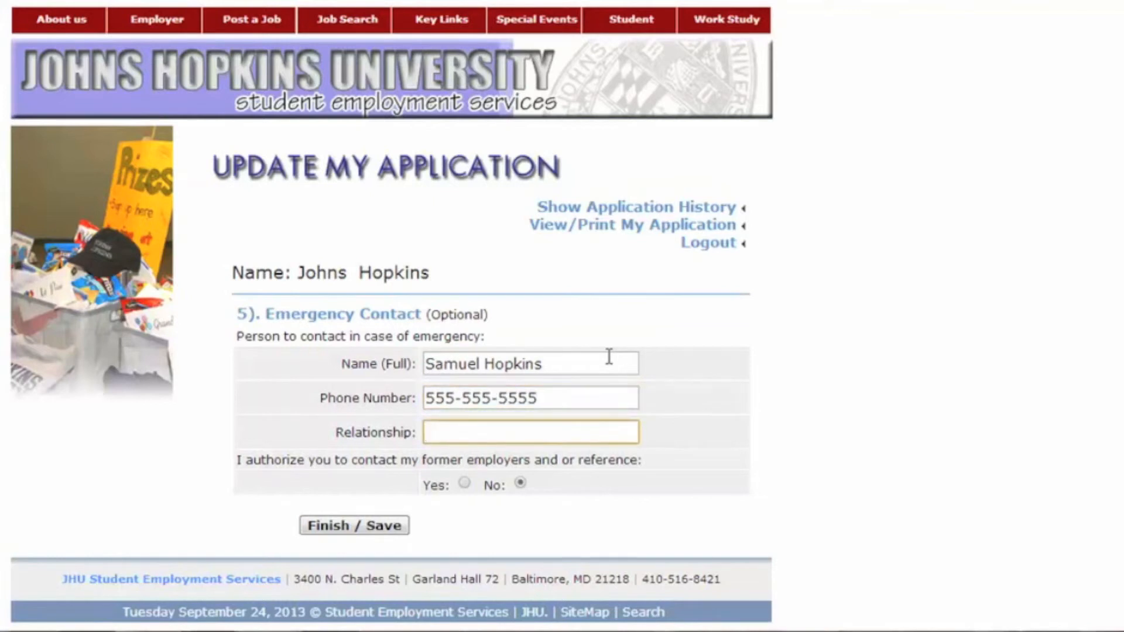
pyautogui.write('Parent')
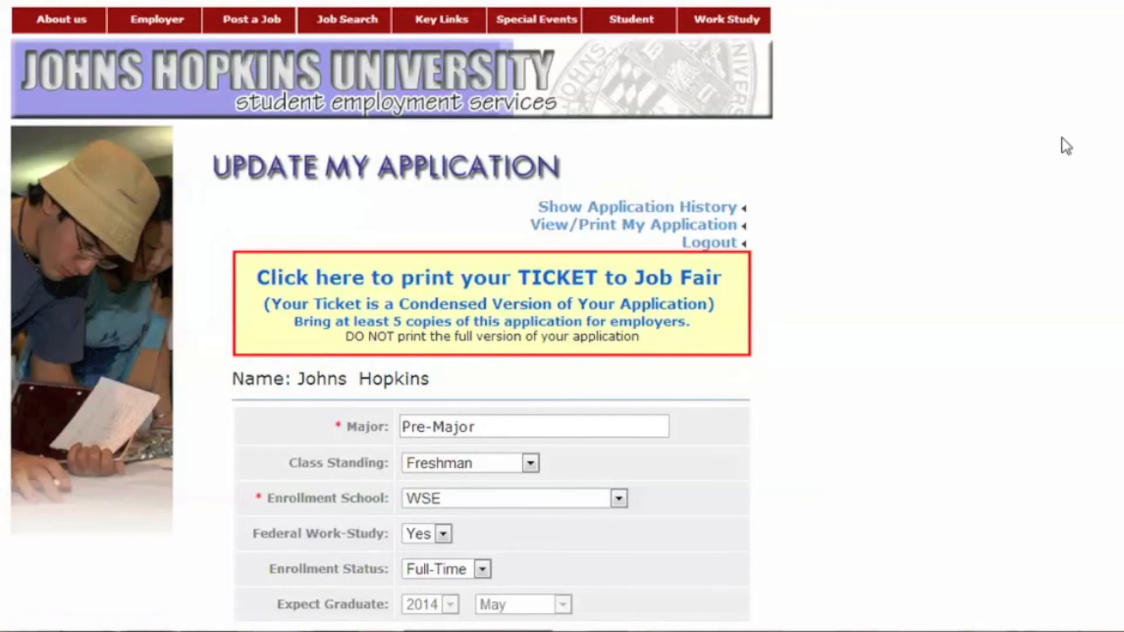
pyautogui.click(596, 307)
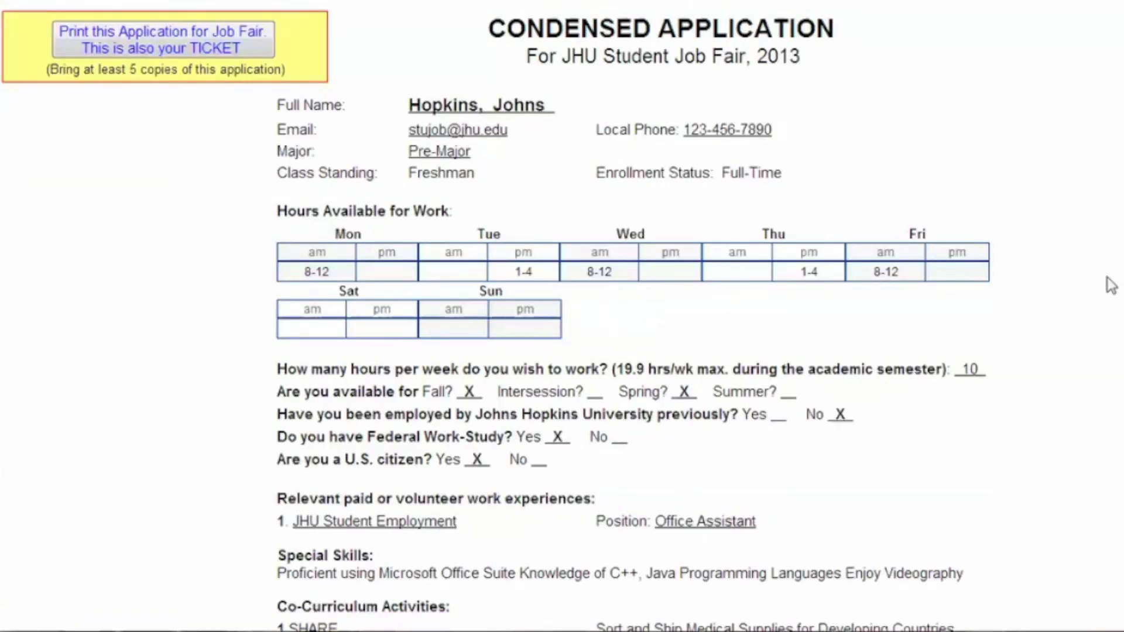
pyautogui.scroll(-1, 1110, 290)
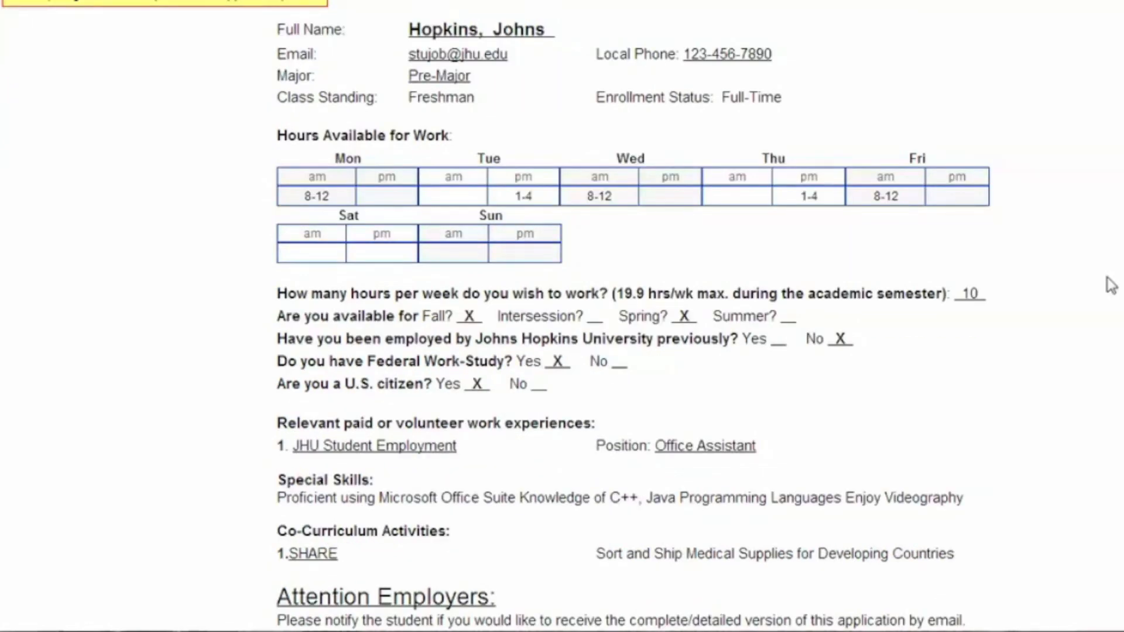